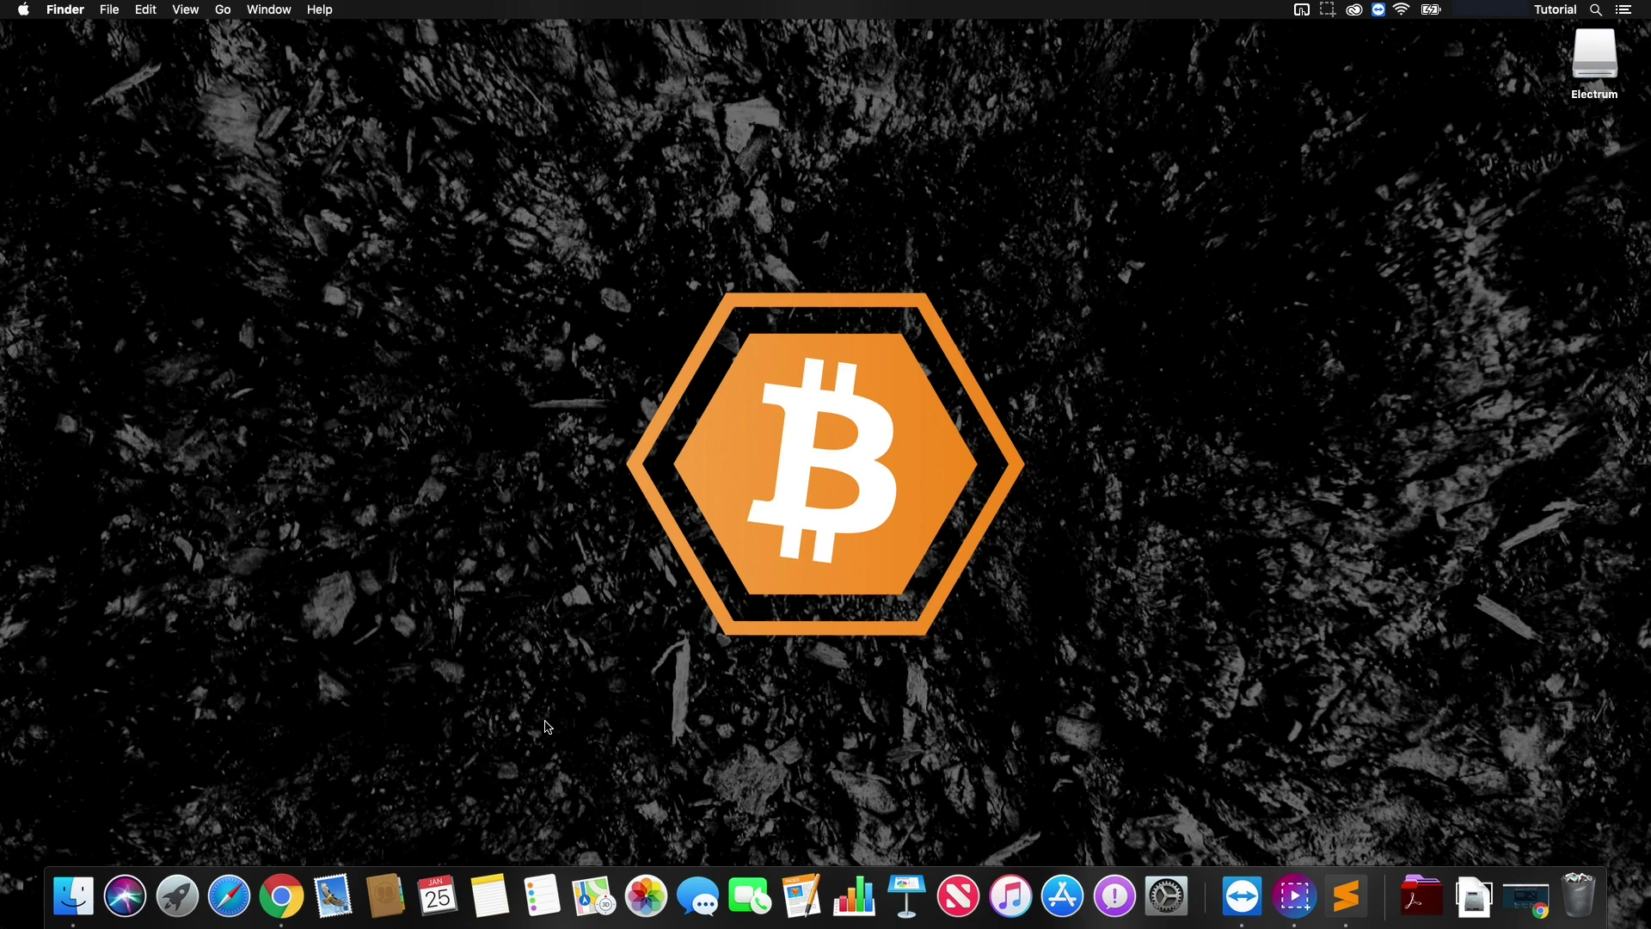
Go to electrum.org's Download page in Chrome, showing the latest release Electrum-3.3.2
click(292, 905)
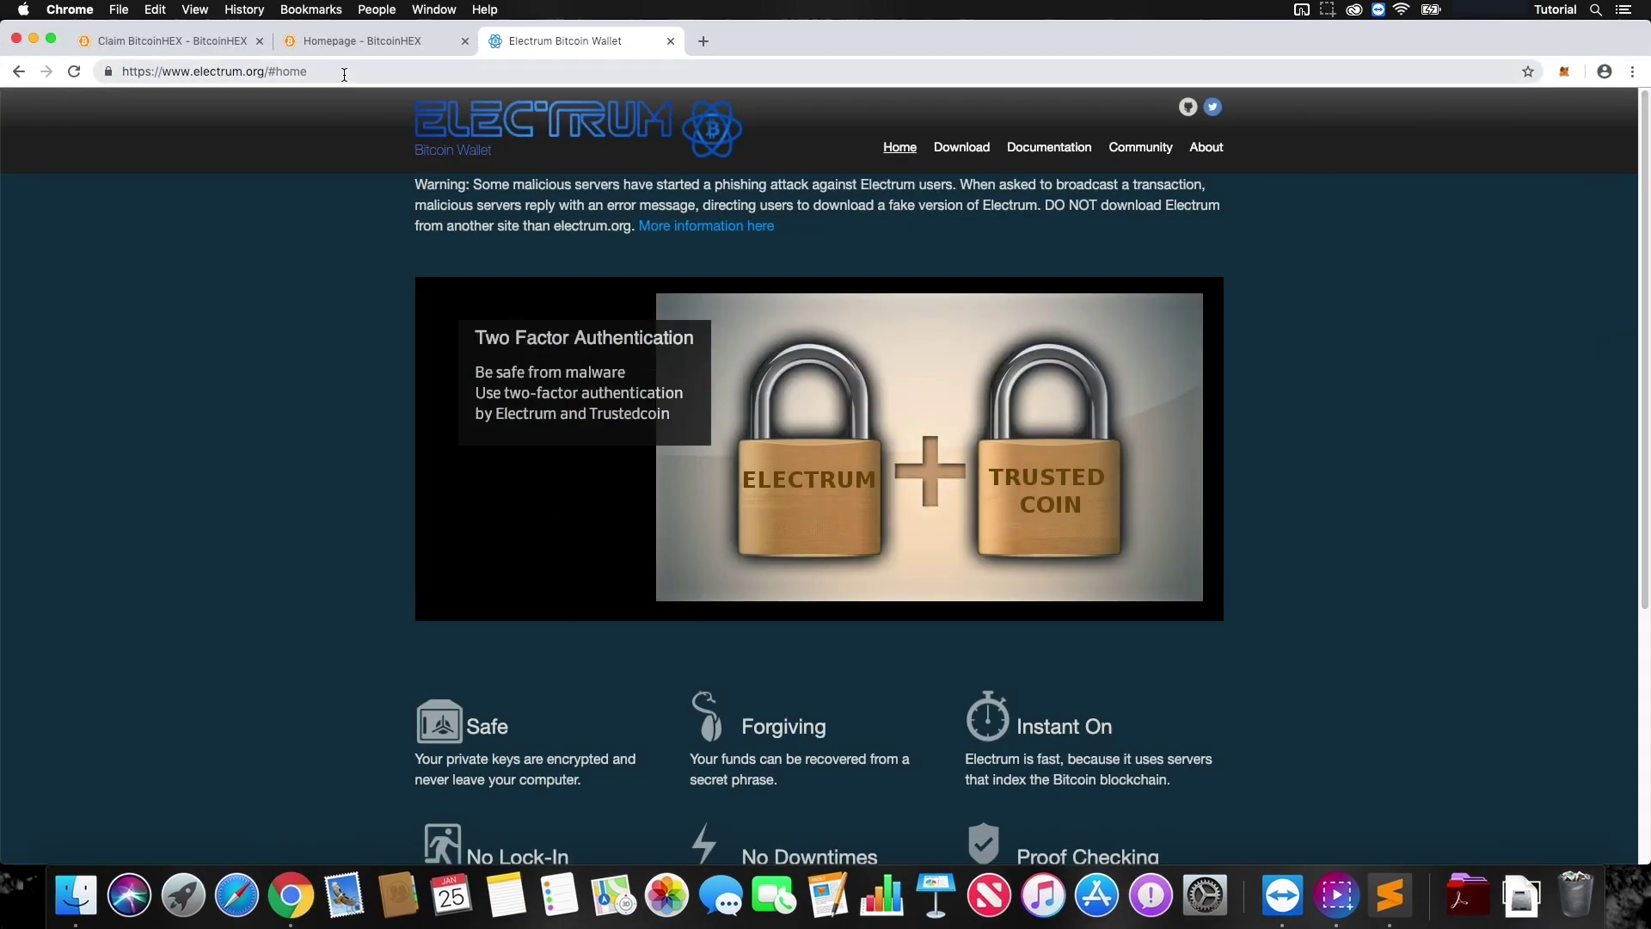
drag(193, 76, 269, 73)
click(283, 210)
click(961, 147)
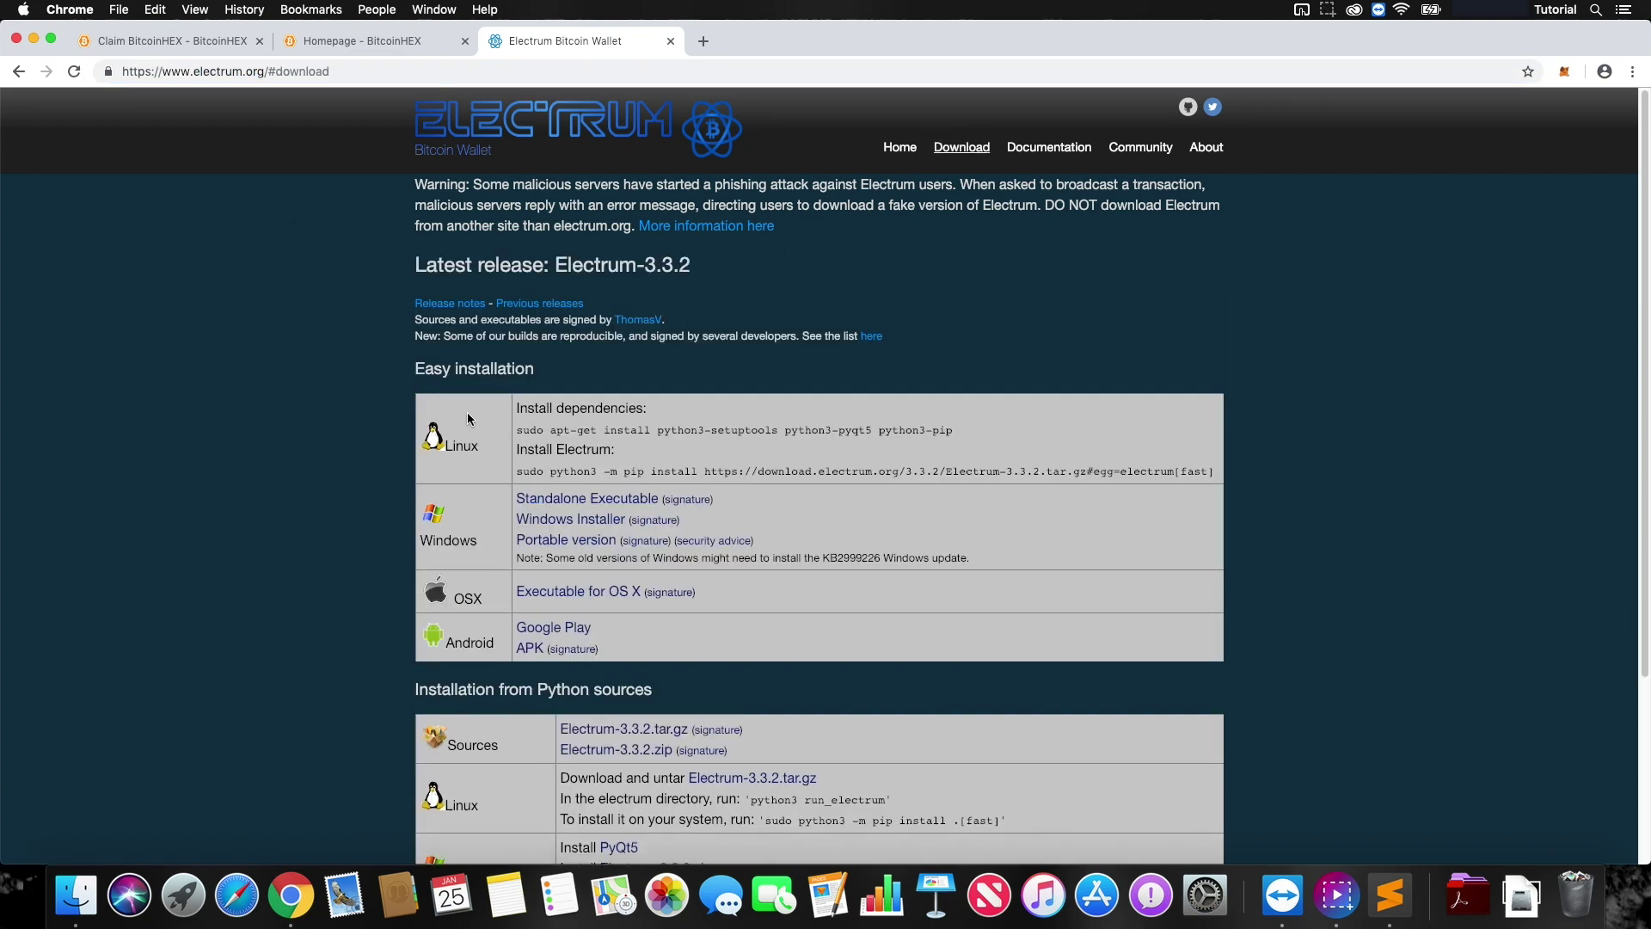
Launch Electrum via Spotlight and unlock default_wallet with its password
click(34, 38)
click(430, 471)
key(super+space)
text(electrum)
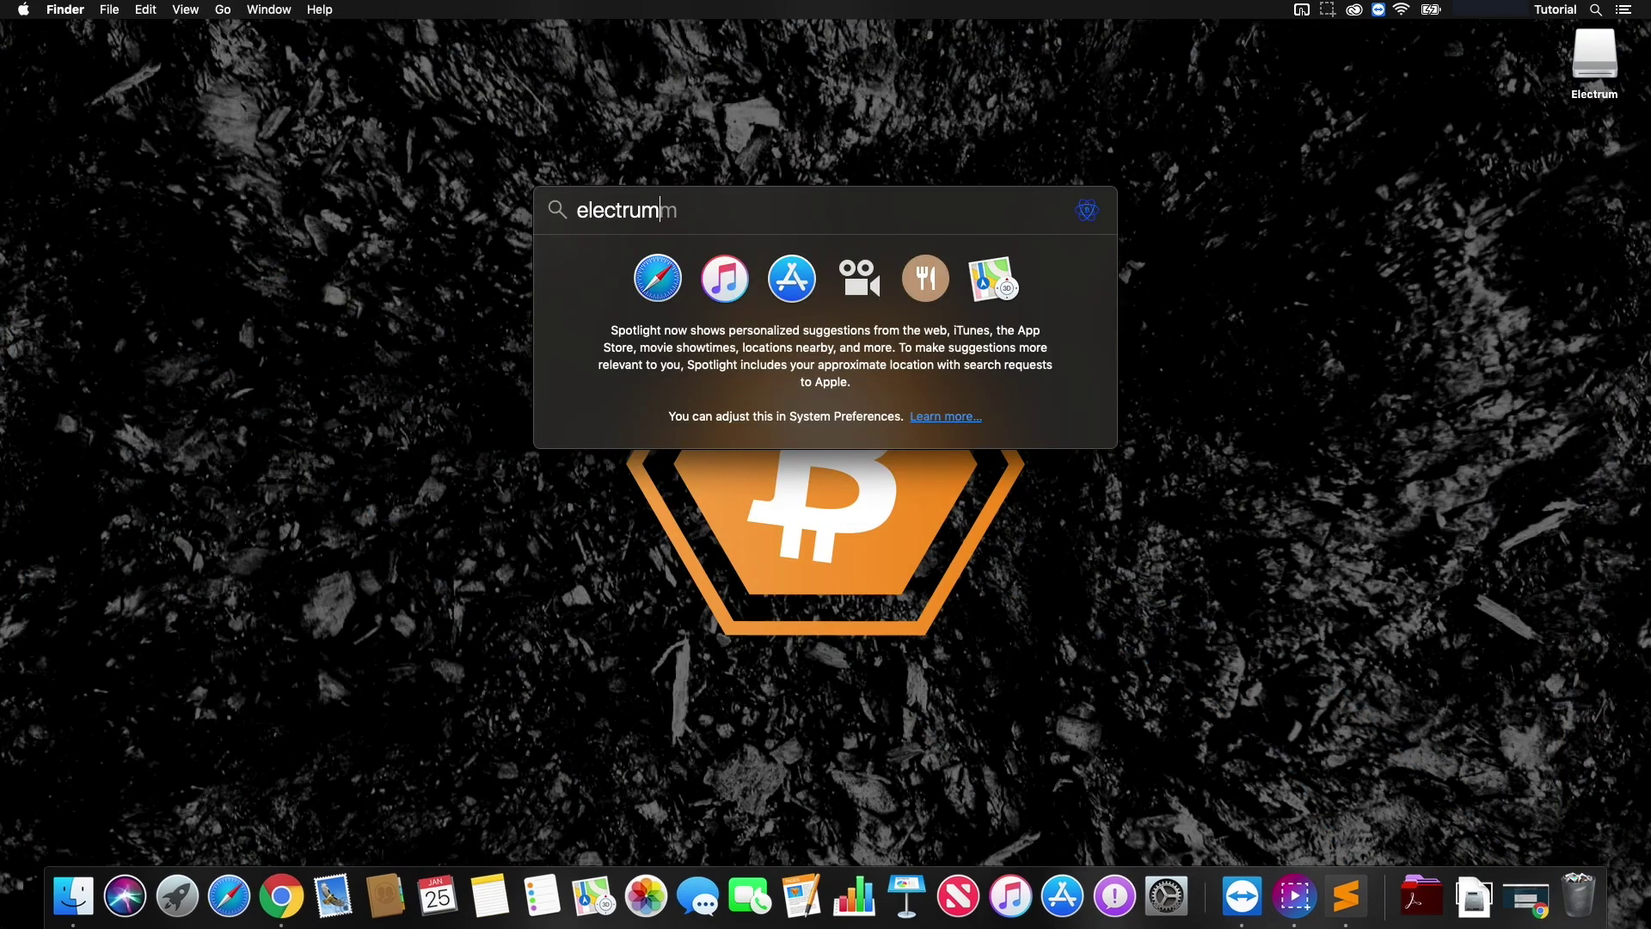
key(Return)
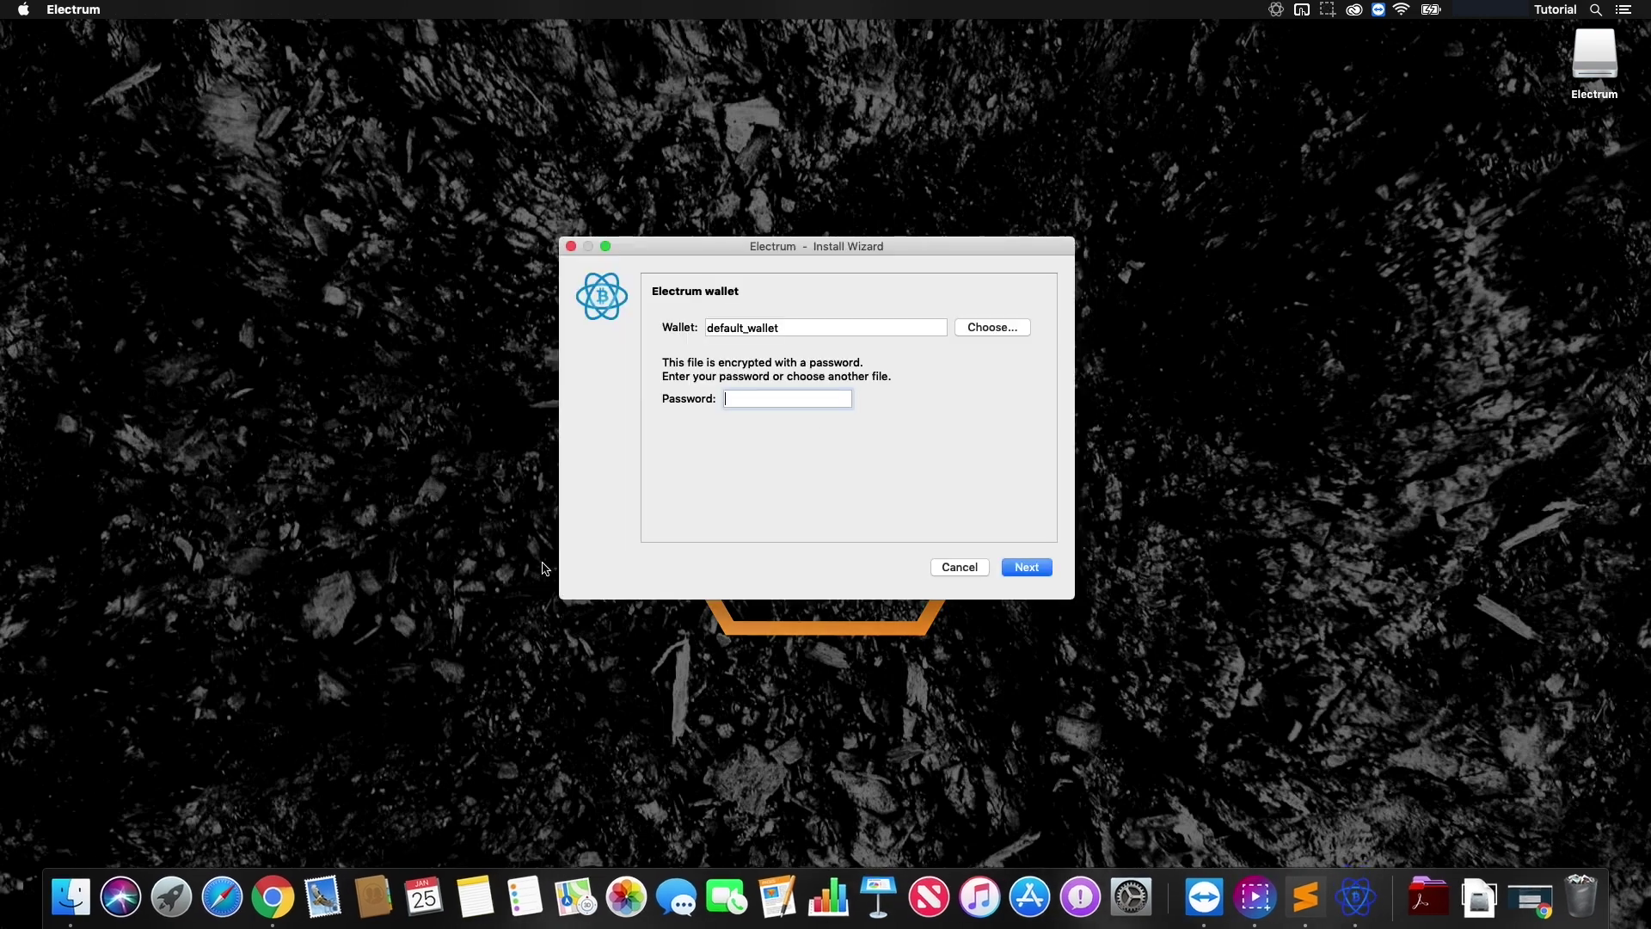
text(••••••••)
key(Return)
click(824, 411)
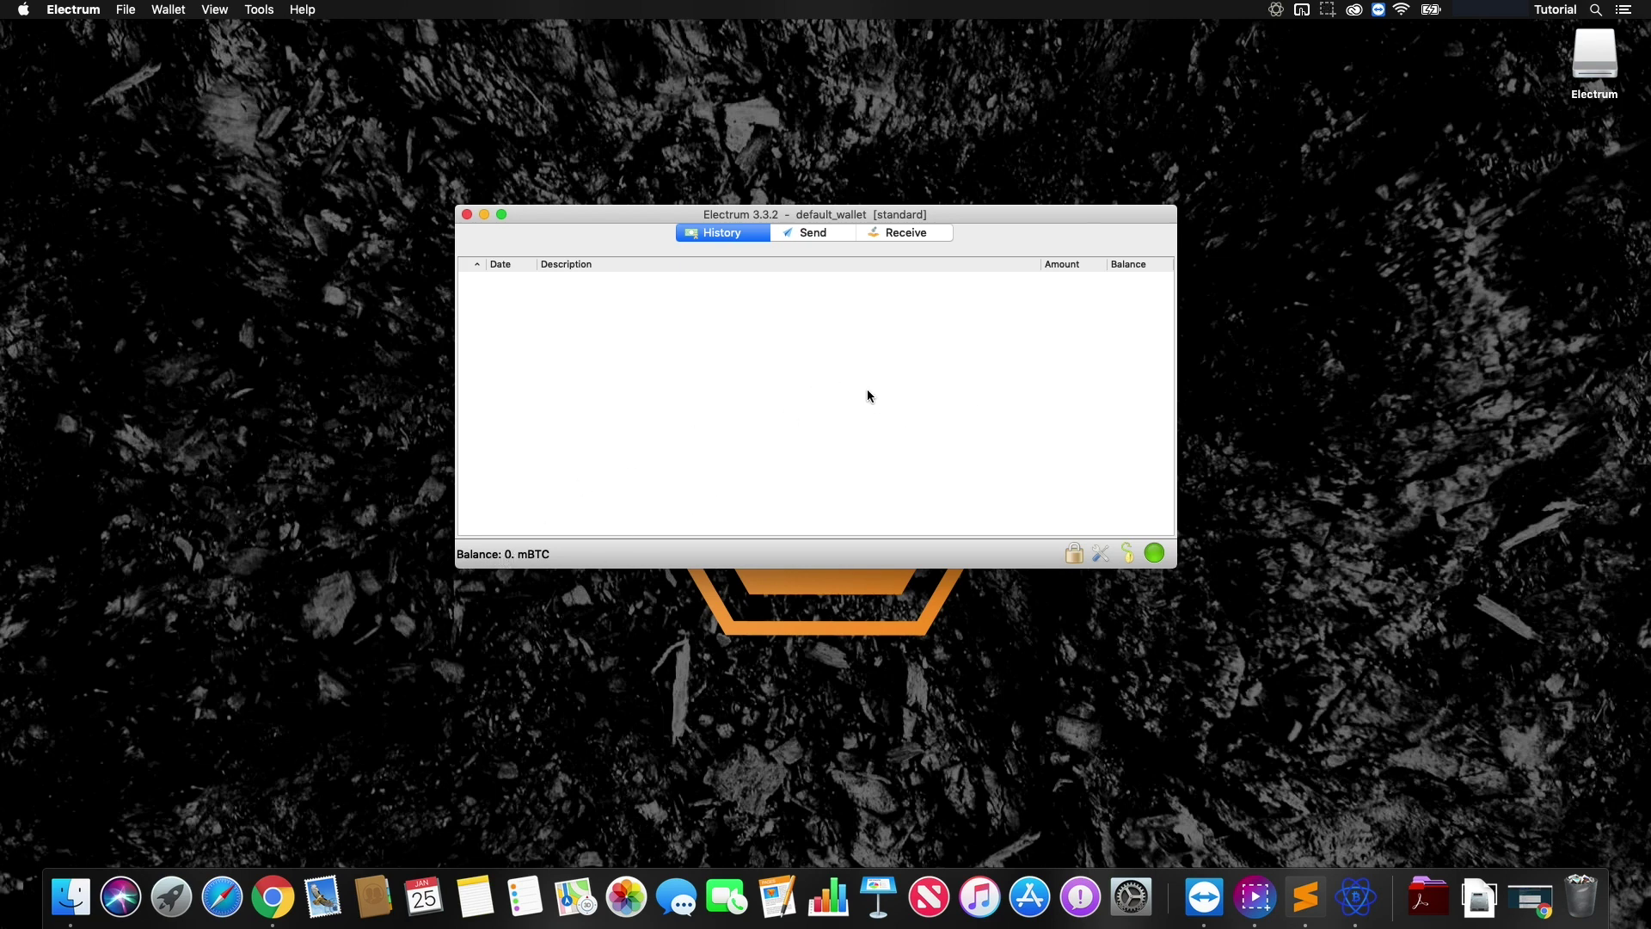
Show the Receive tab and select the full receiving address
click(894, 239)
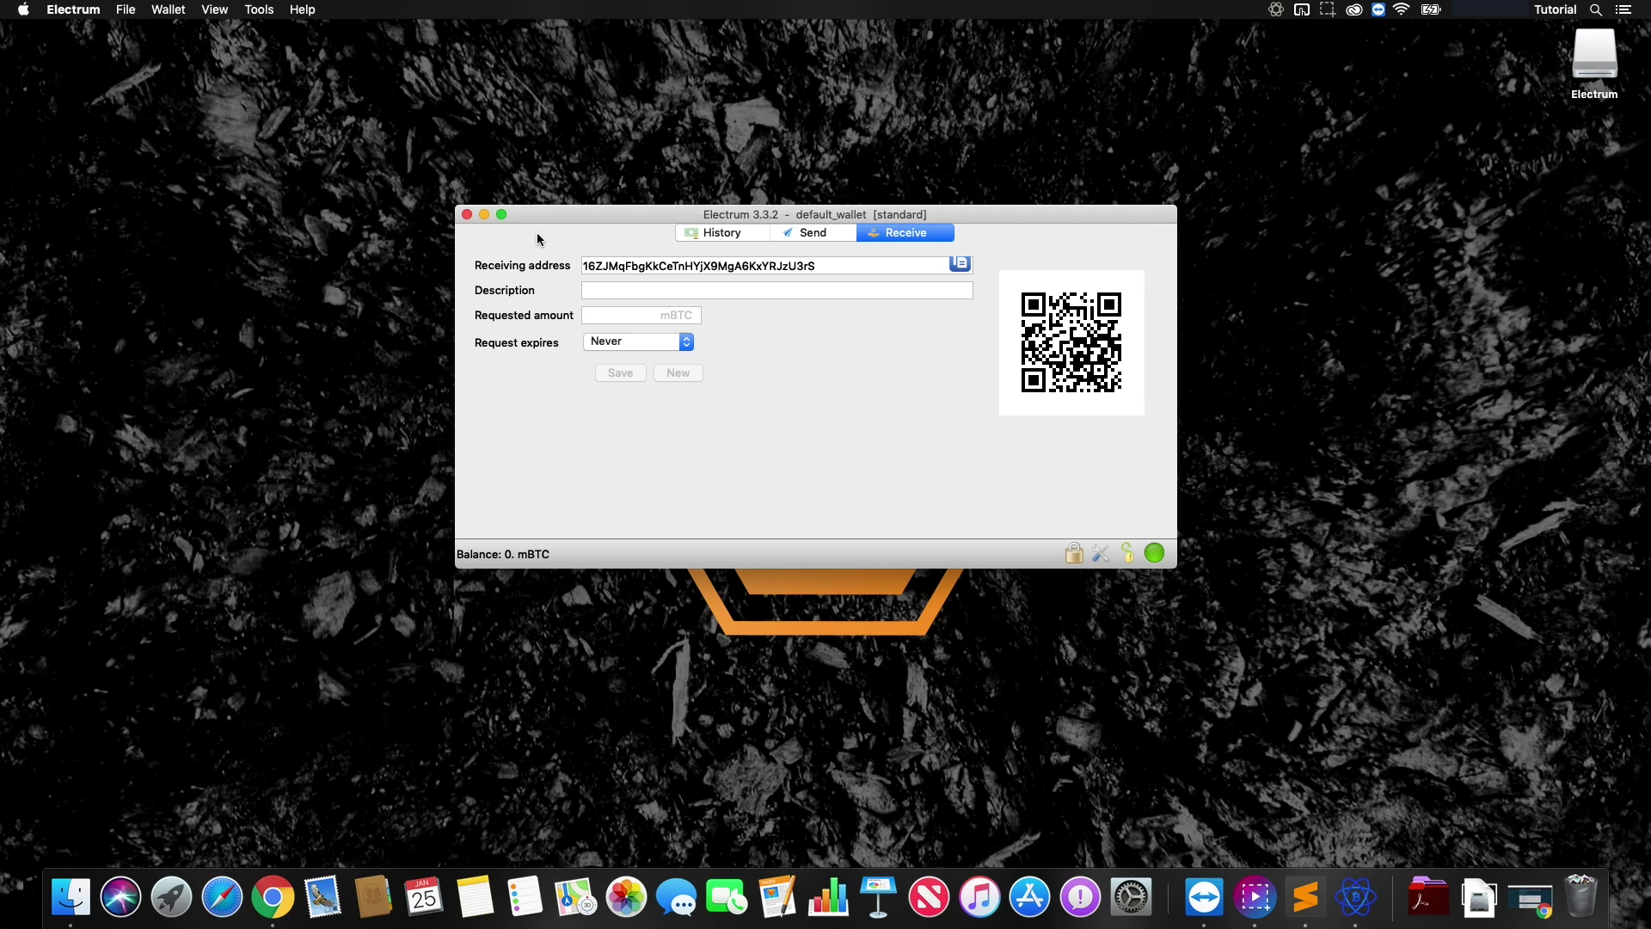
drag(553, 214, 543, 245)
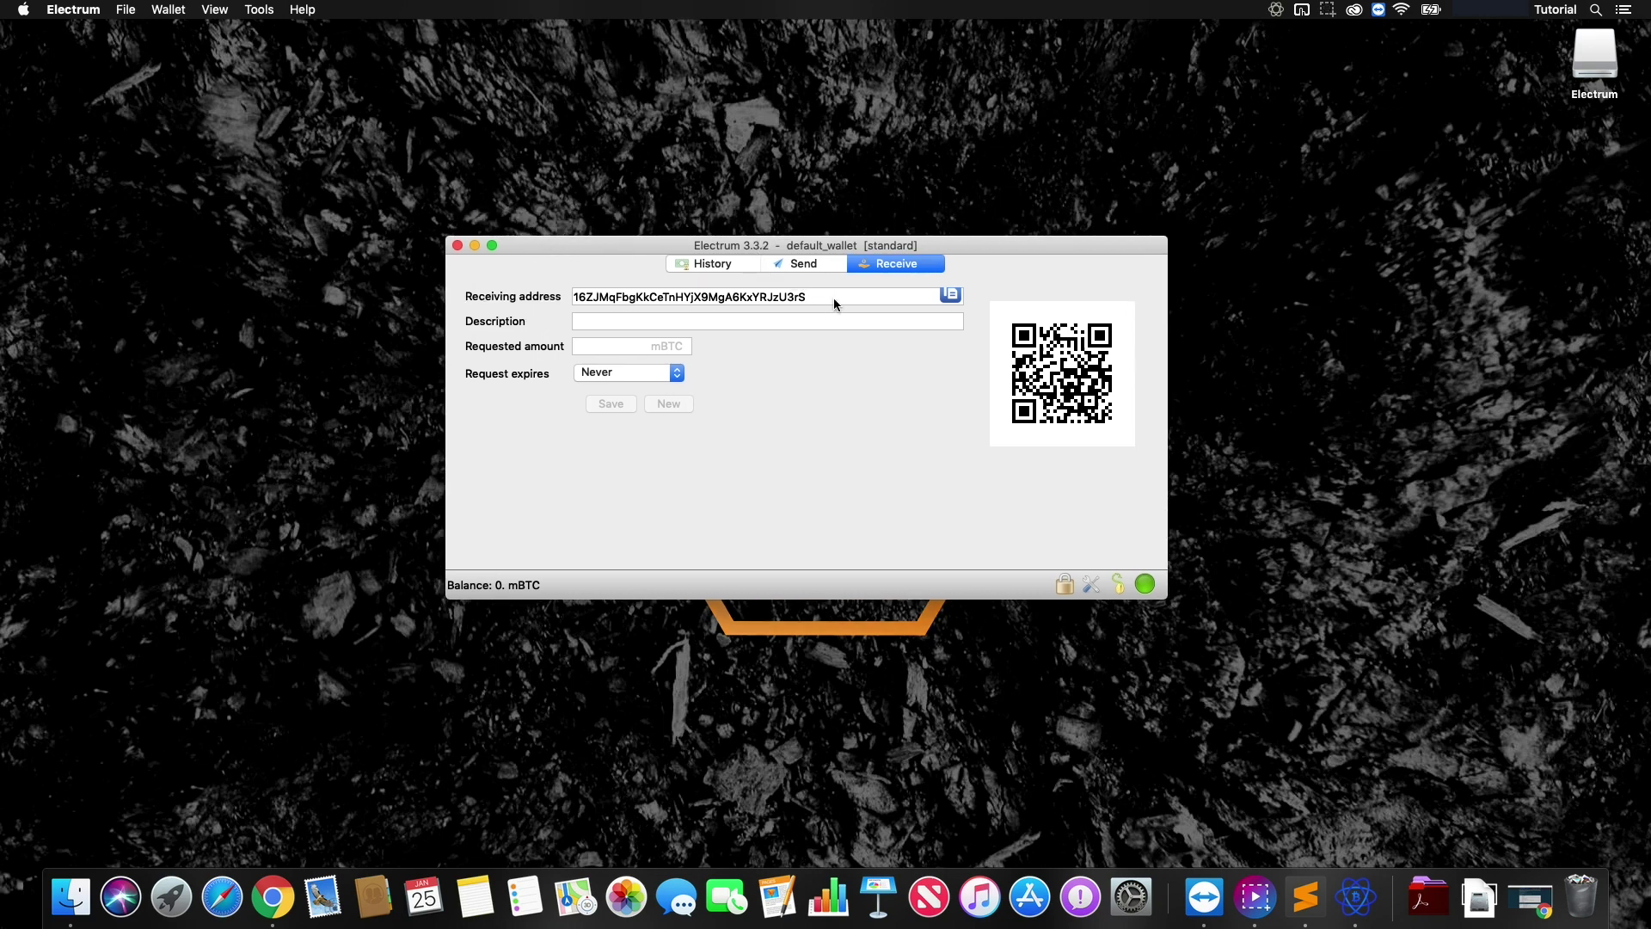
drag(832, 297, 578, 284)
key(super+c)
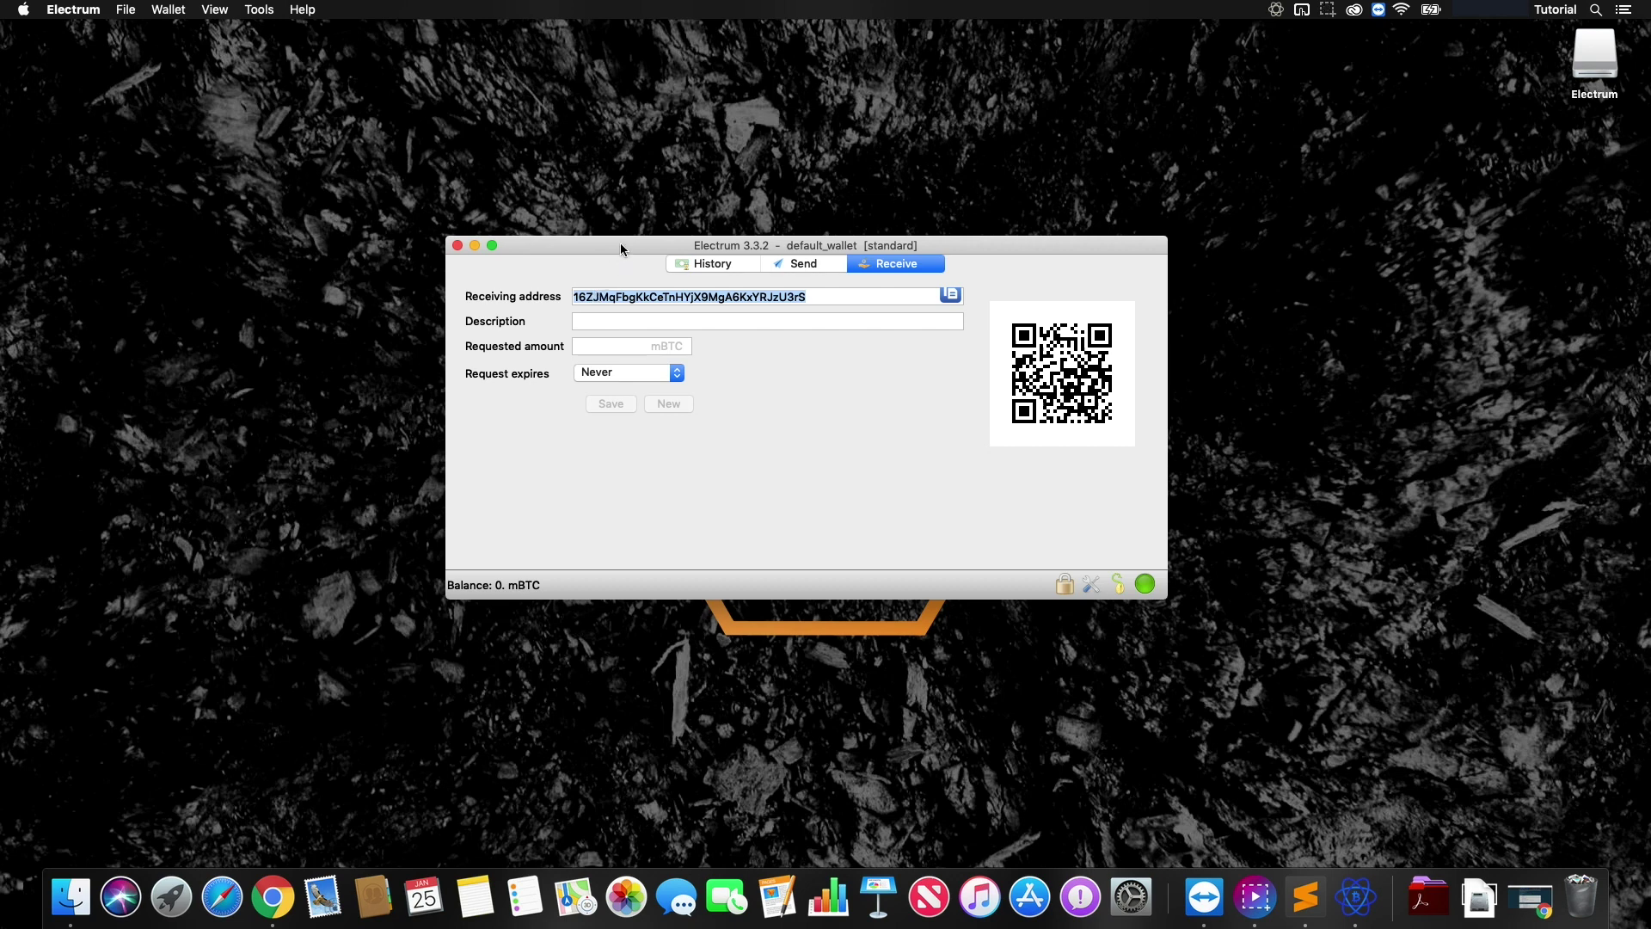
drag(621, 247, 611, 233)
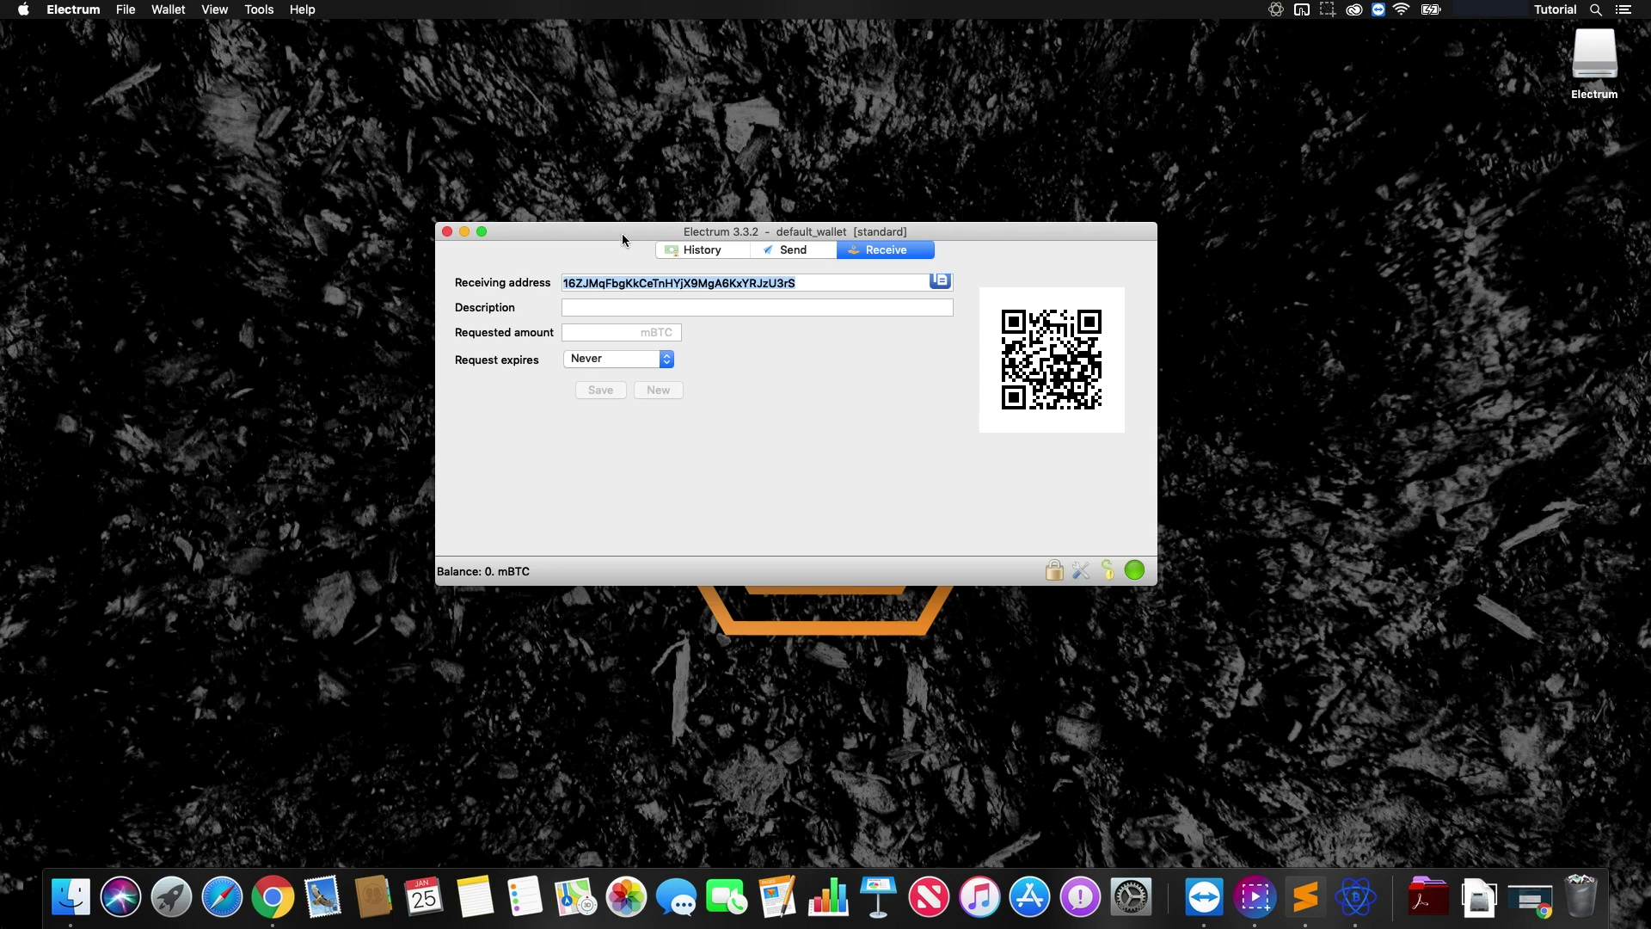
drag(622, 234, 615, 242)
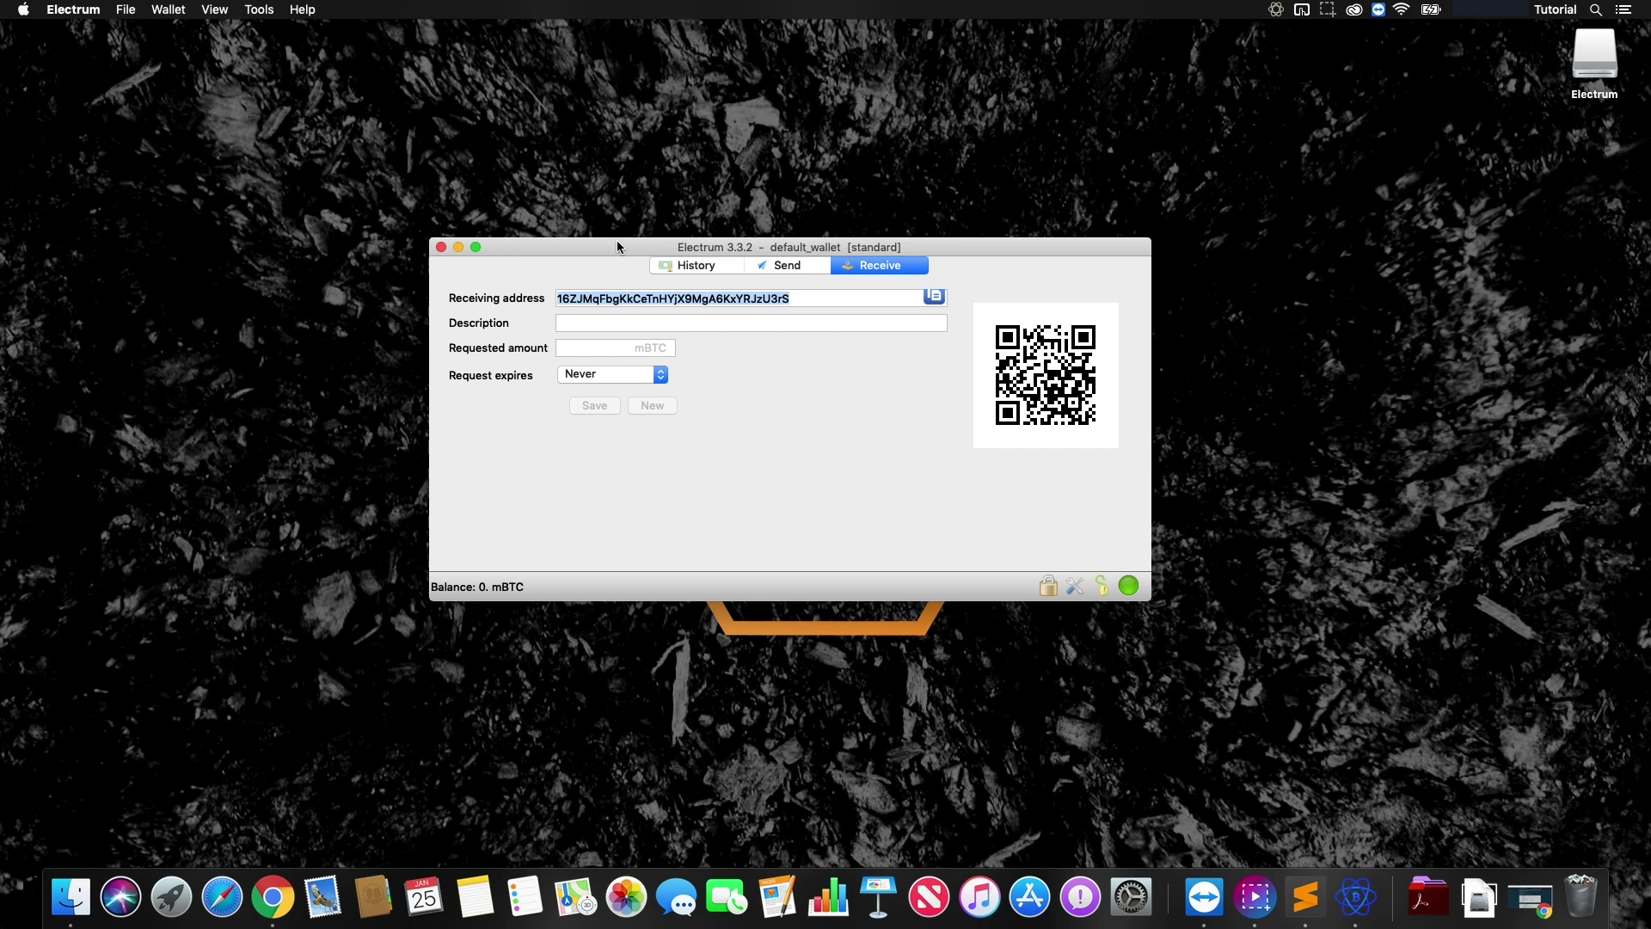
In Tools > Sign/verify message, paste the receiving address and the message Claim_BitcoinHEX_to_
click(261, 9)
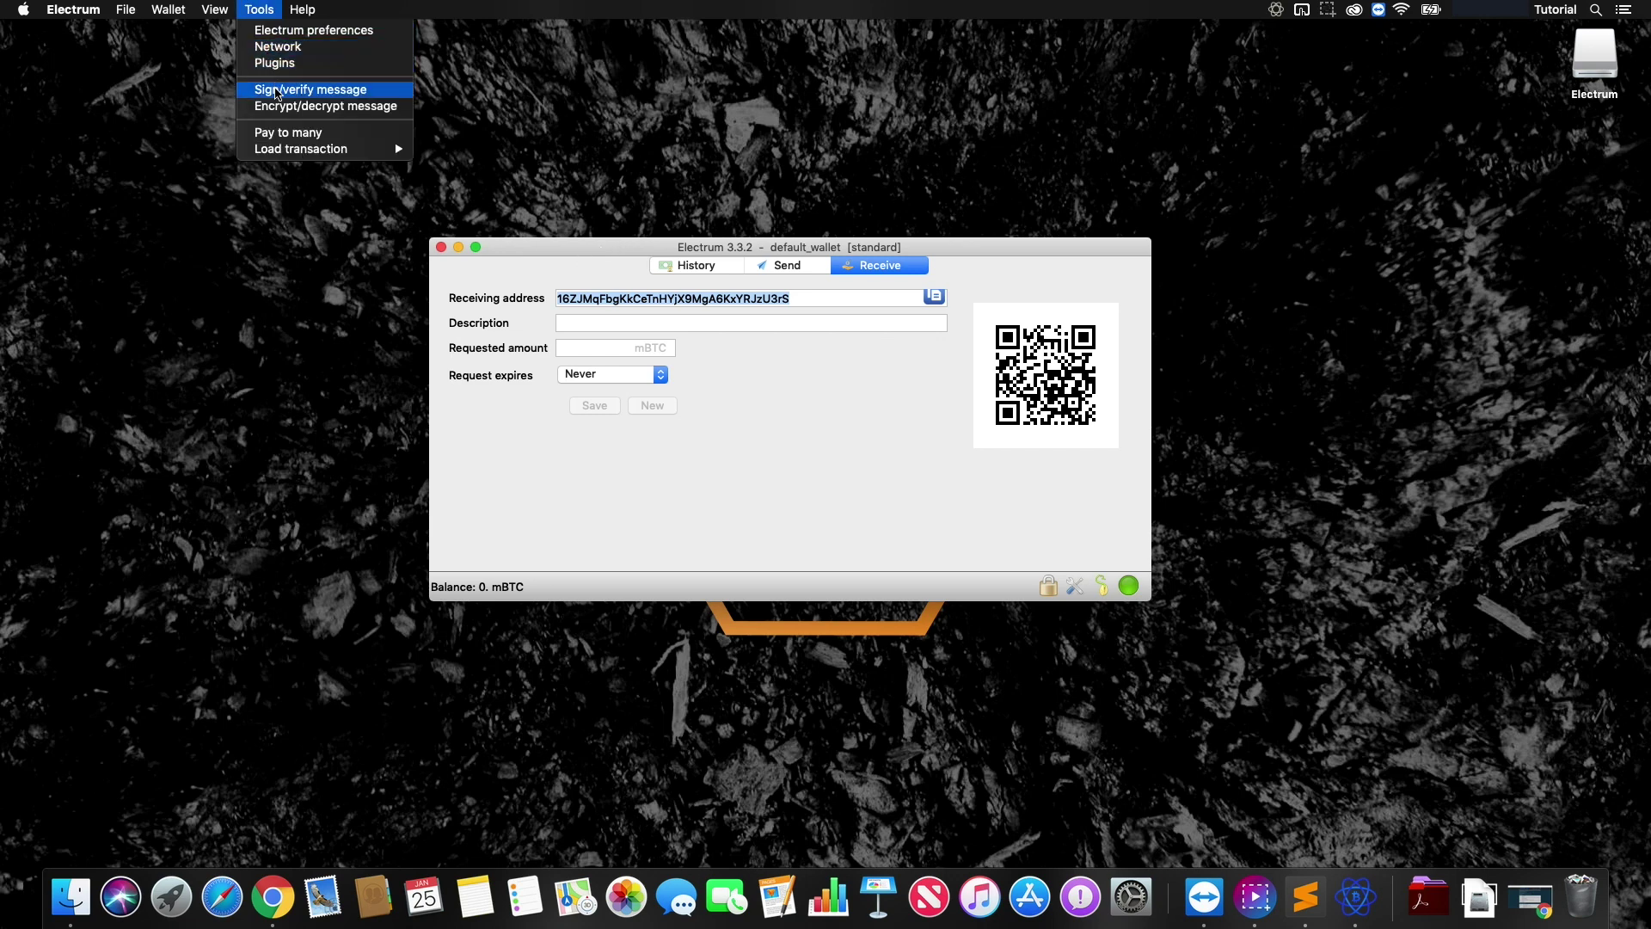
click(310, 91)
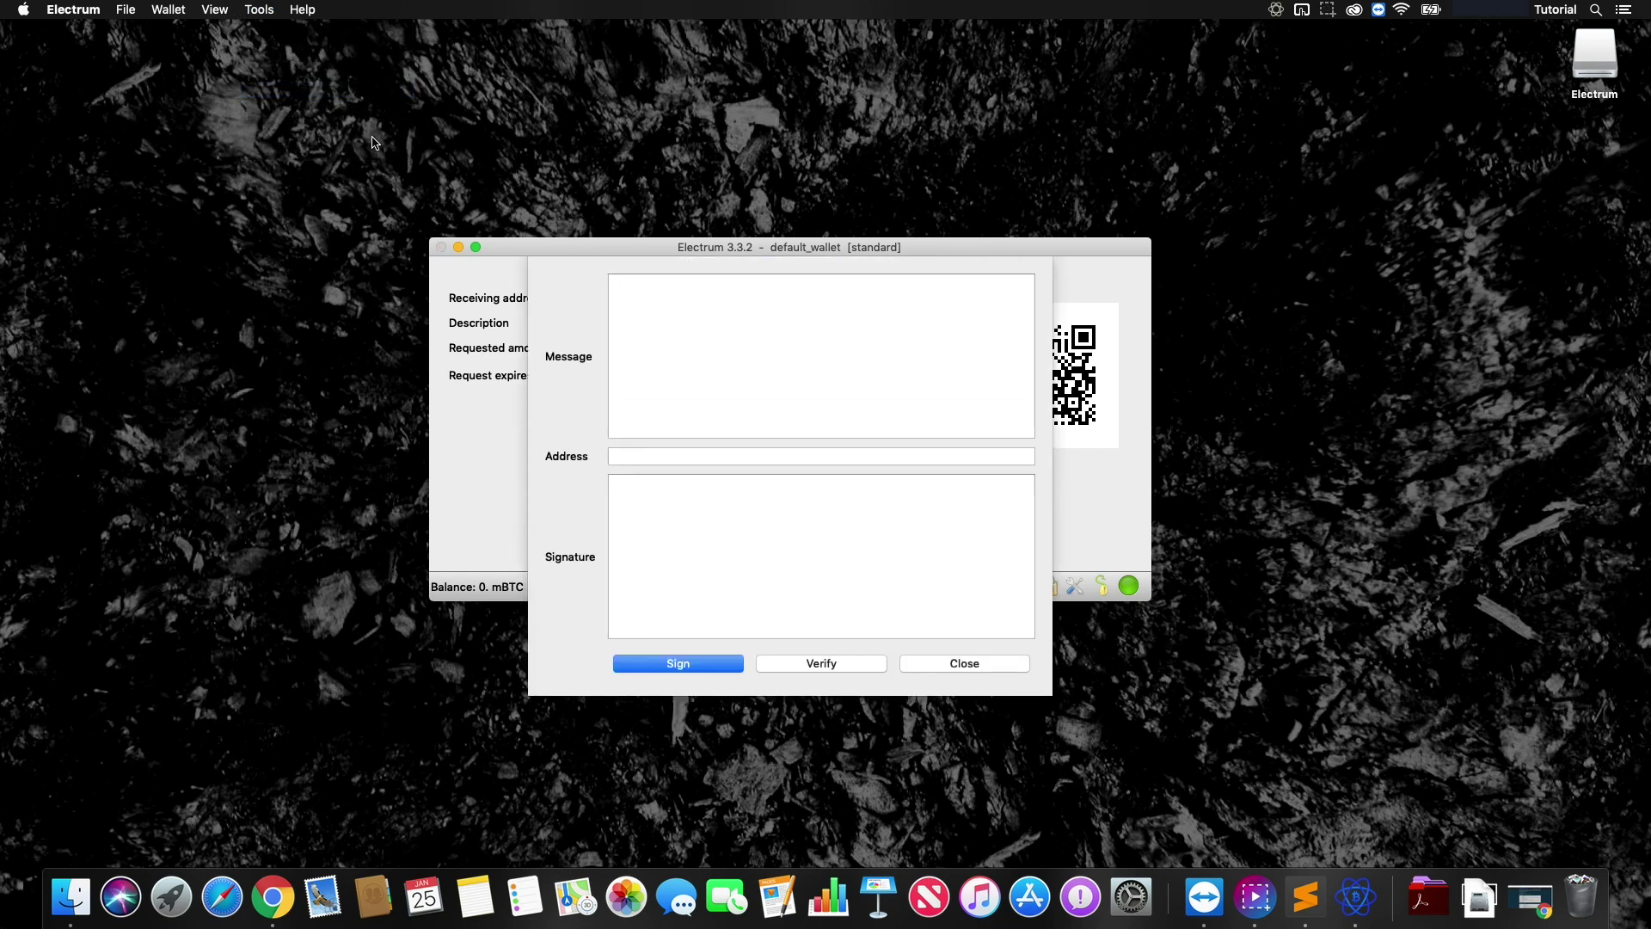
click(679, 455)
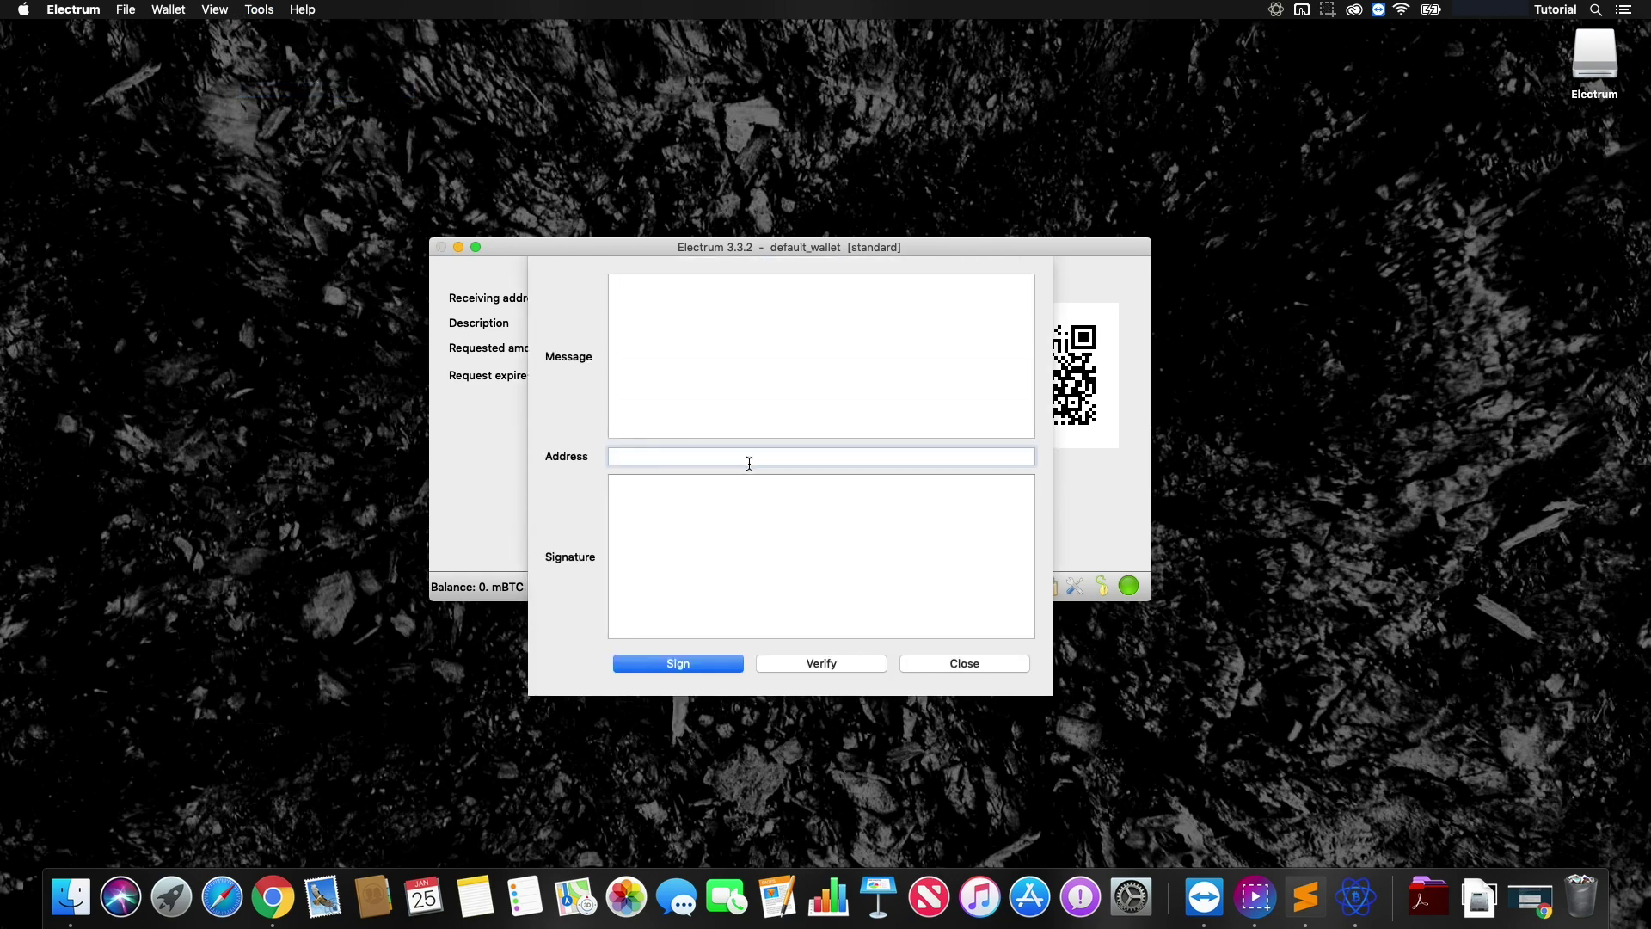
key(super+v)
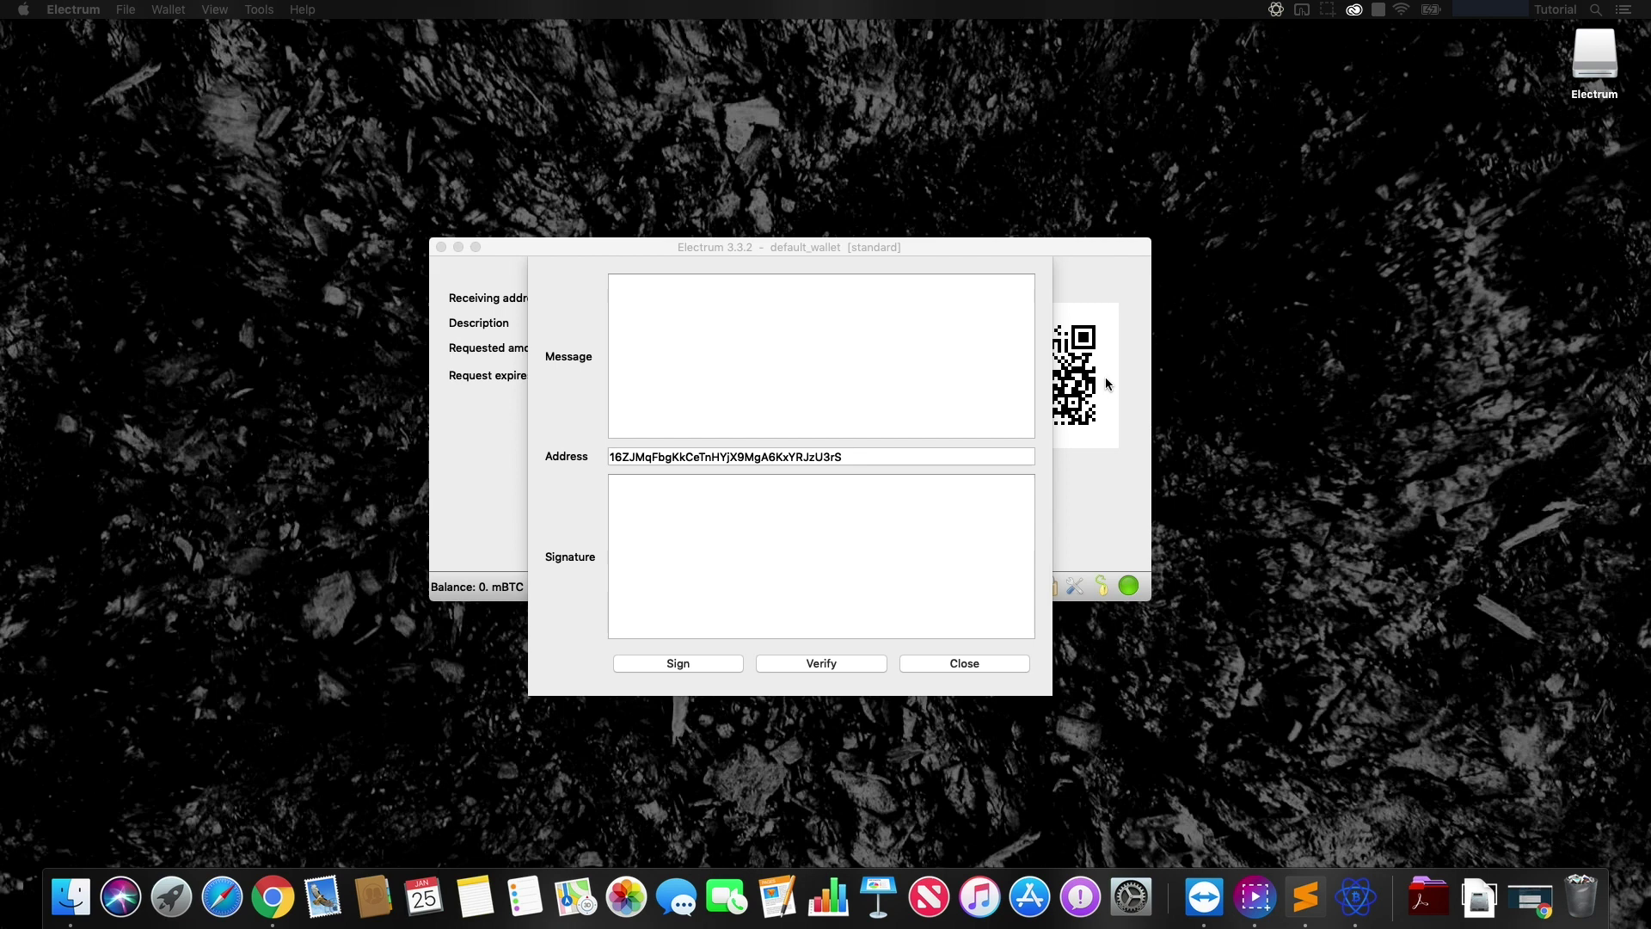
click(747, 329)
text(Claim_BitcoinHEX_to_)
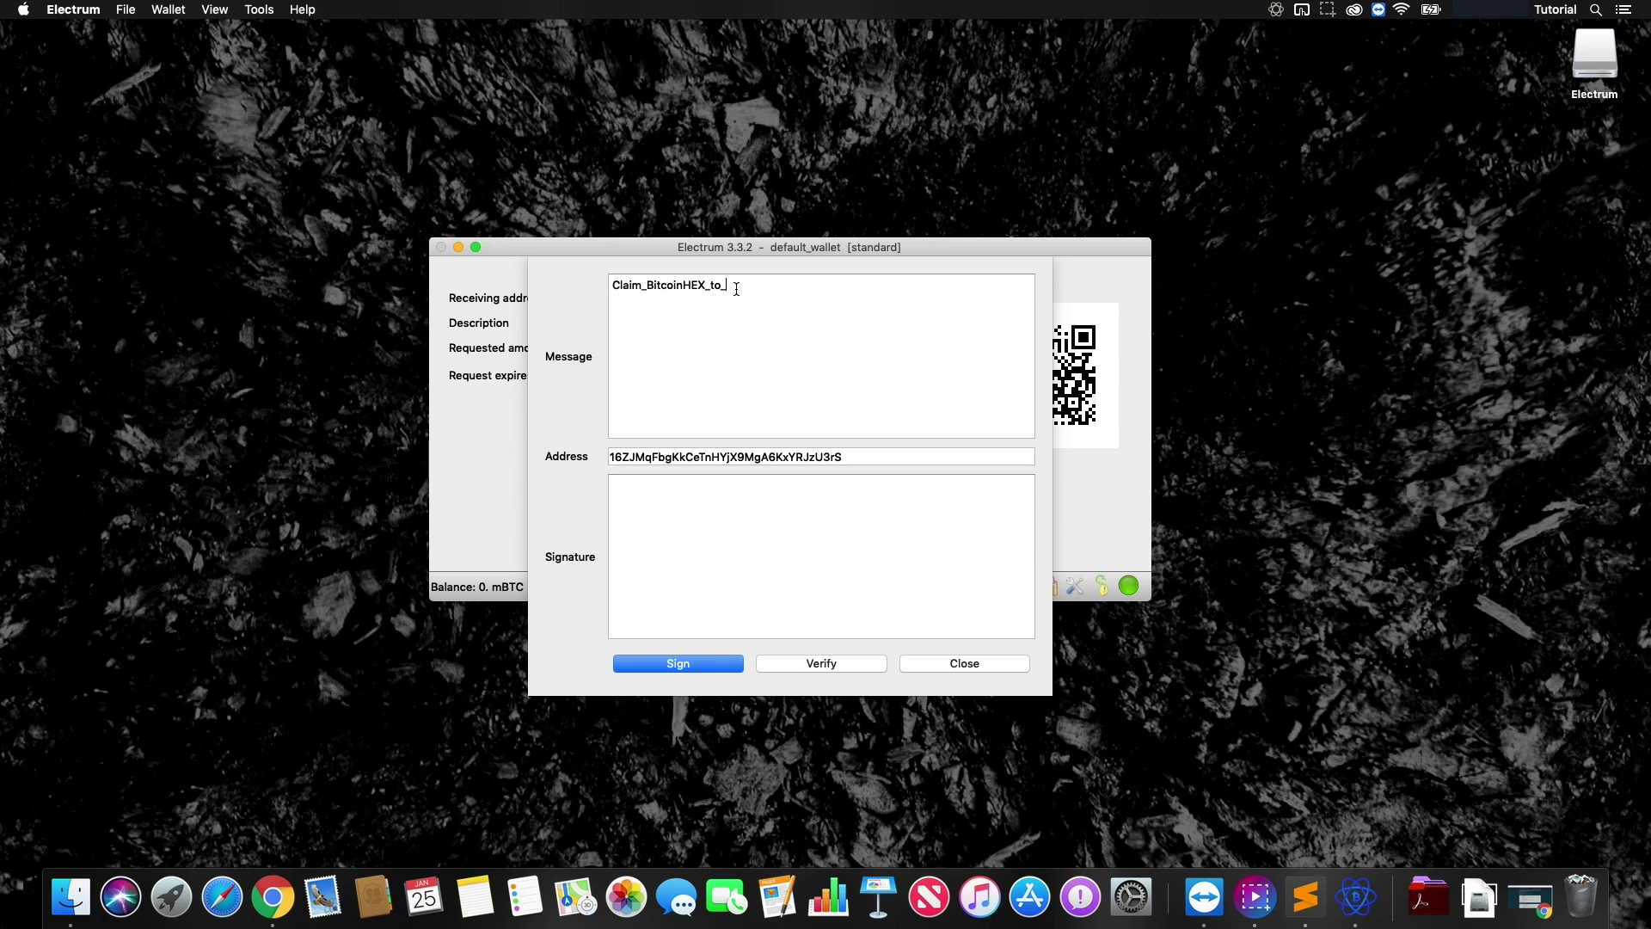
Copy MetaMask Account 1's Ethereum address from the extension popup in Chrome
click(273, 897)
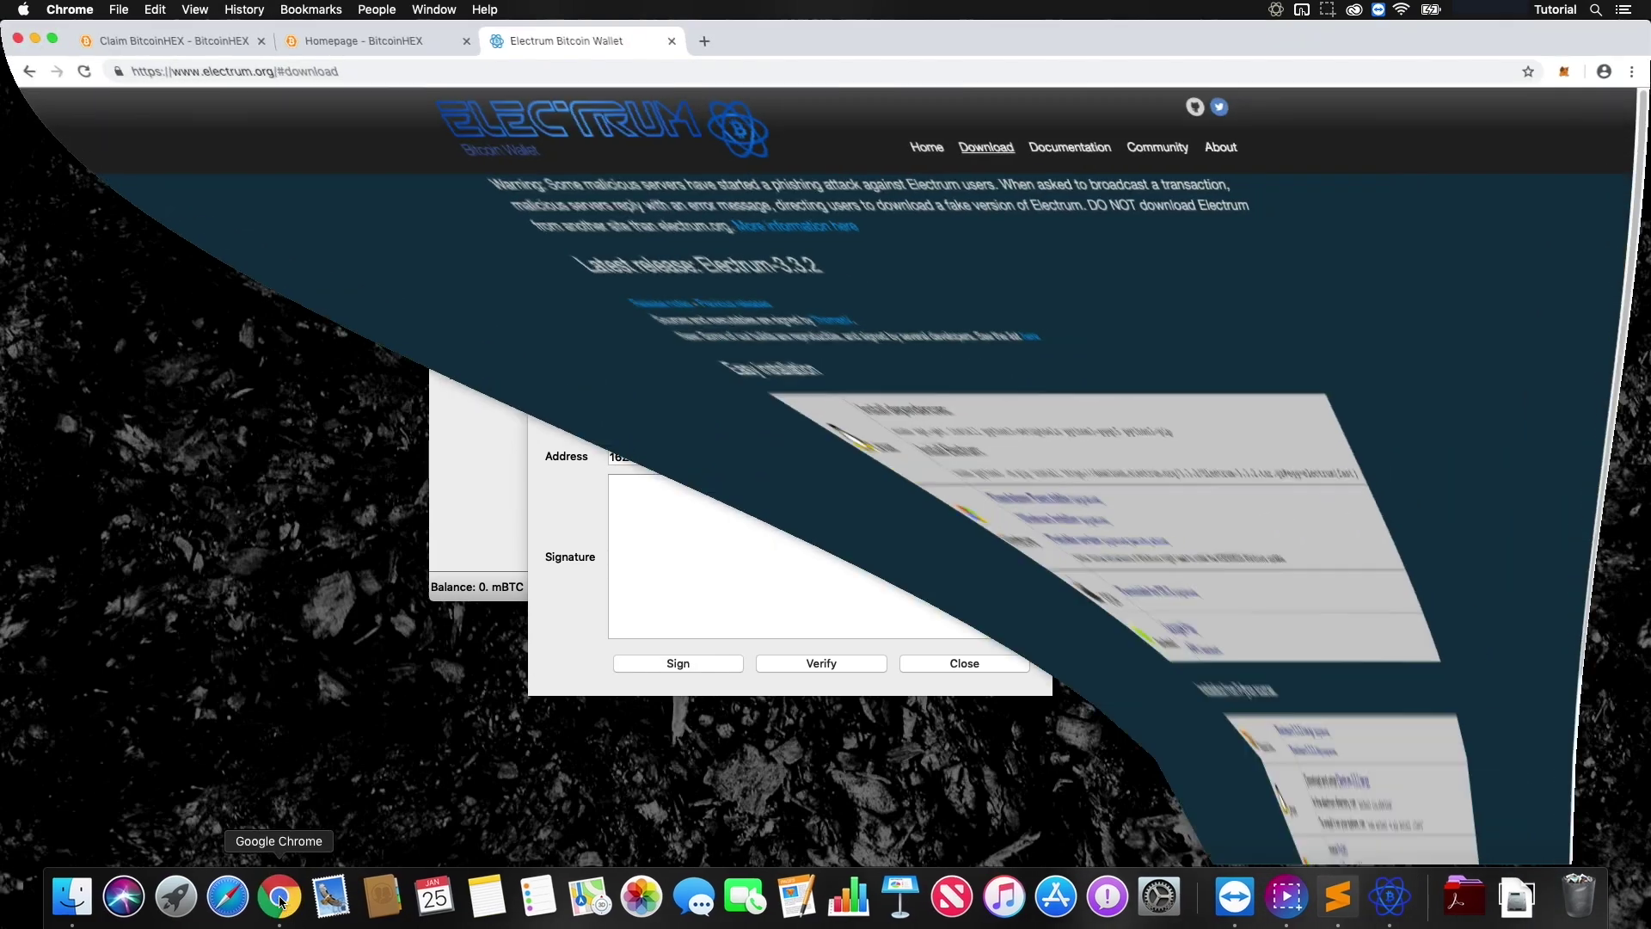
click(1563, 72)
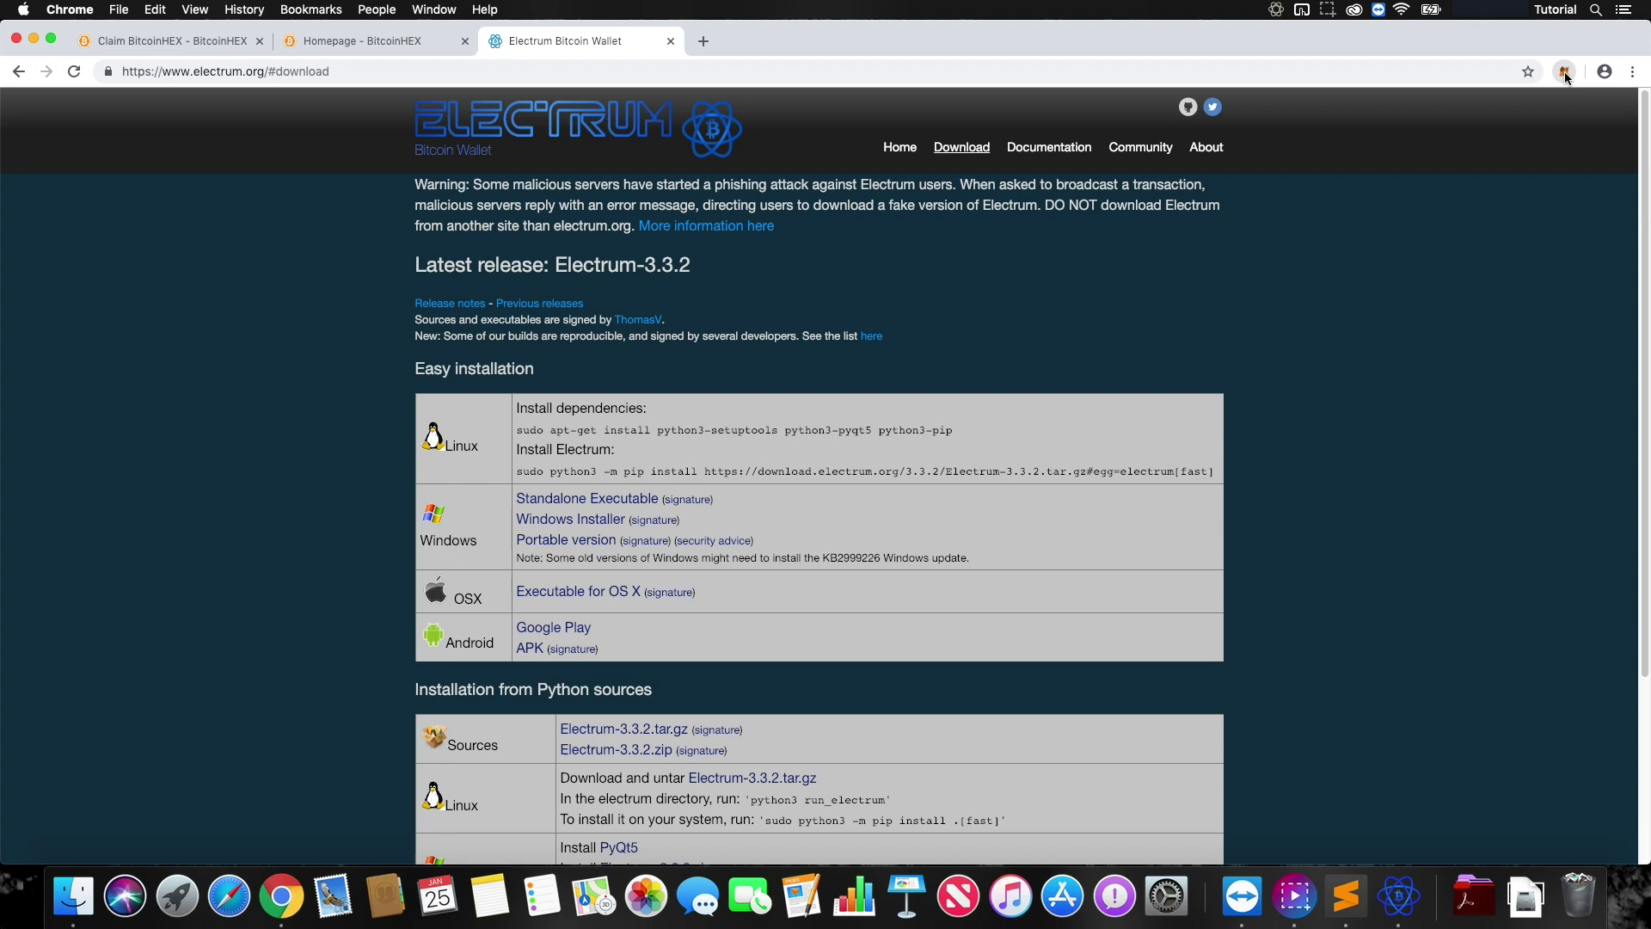
click(1421, 168)
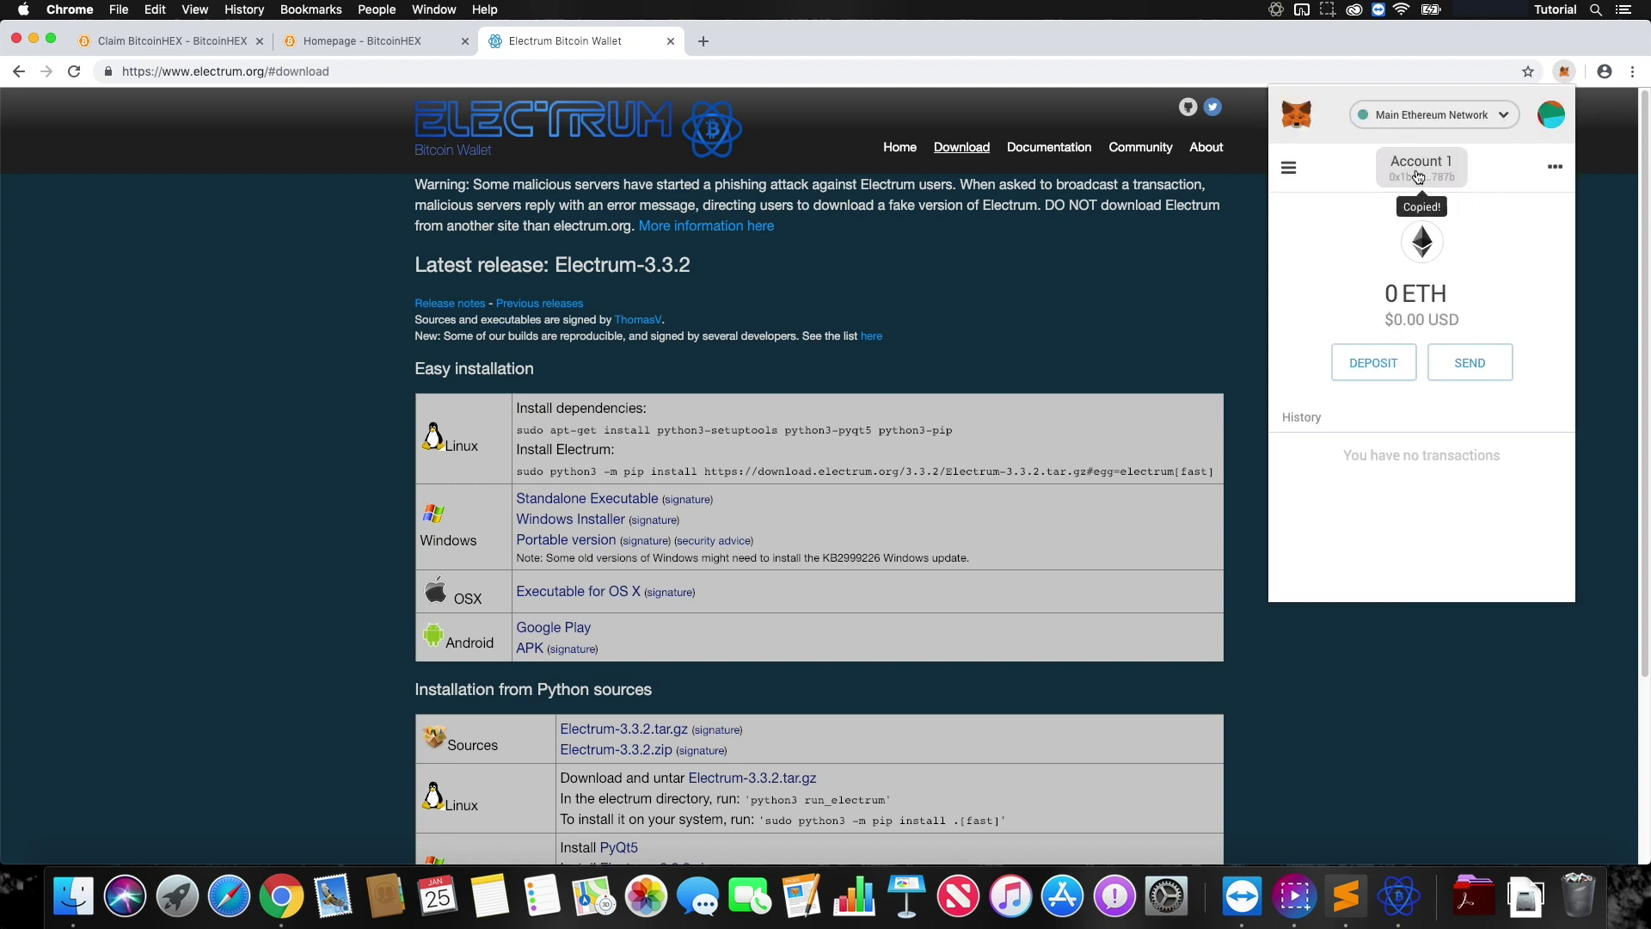
click(1395, 894)
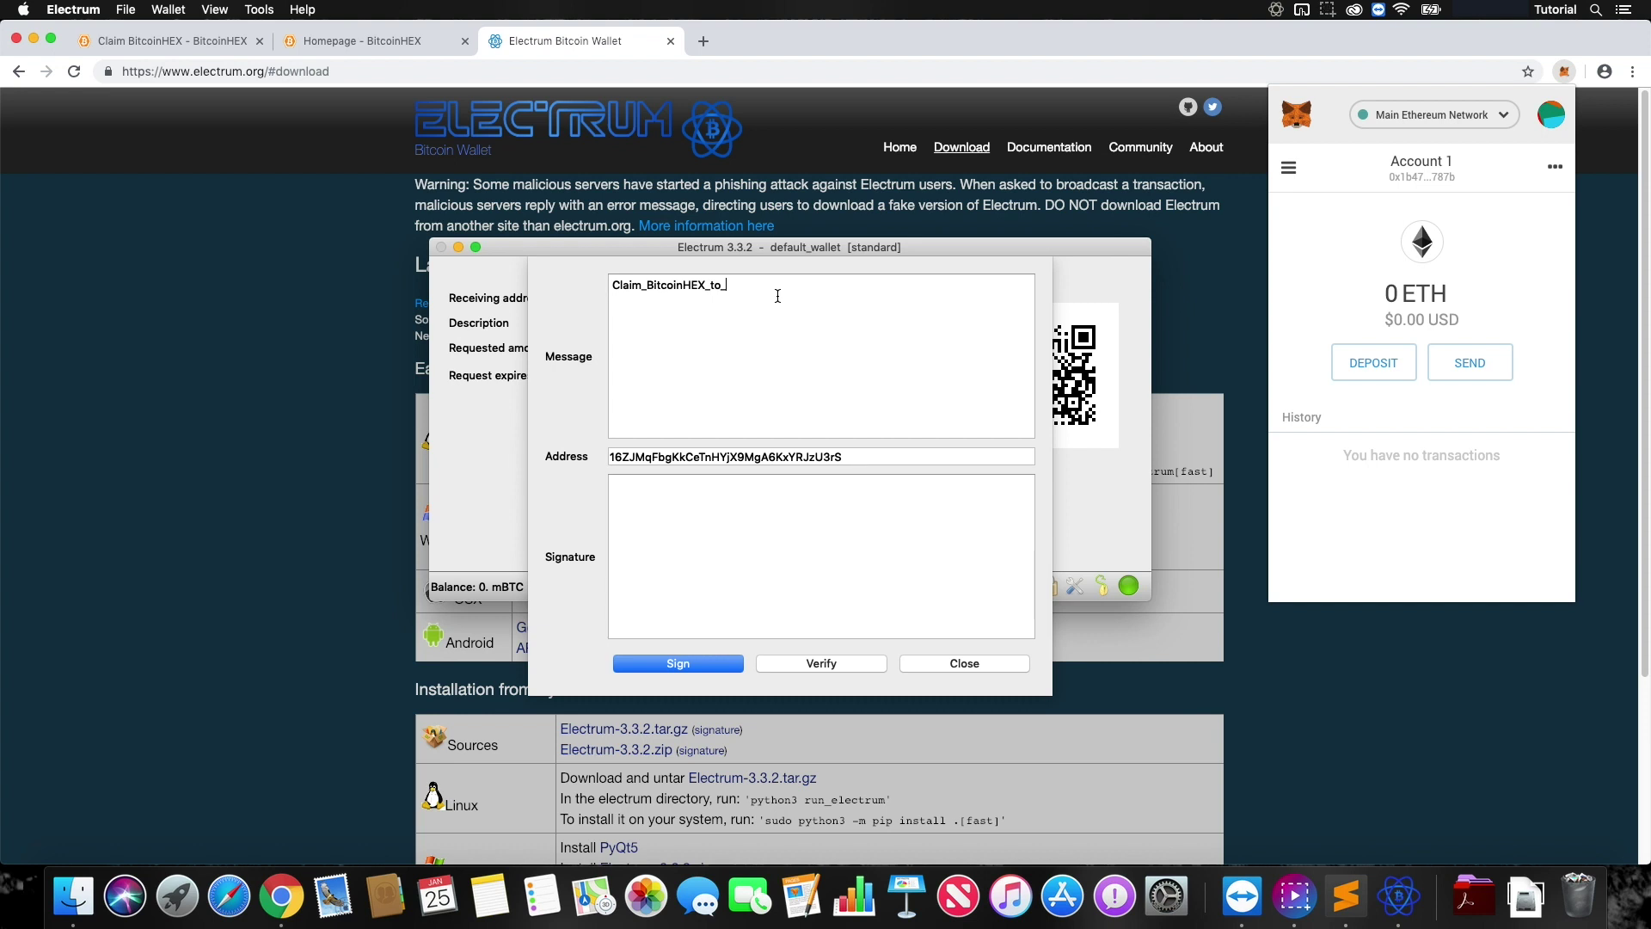
Append the Ethereum address to Claim_BitcoinHEX_to_ and sign the message with the wallet password
key(super+v)
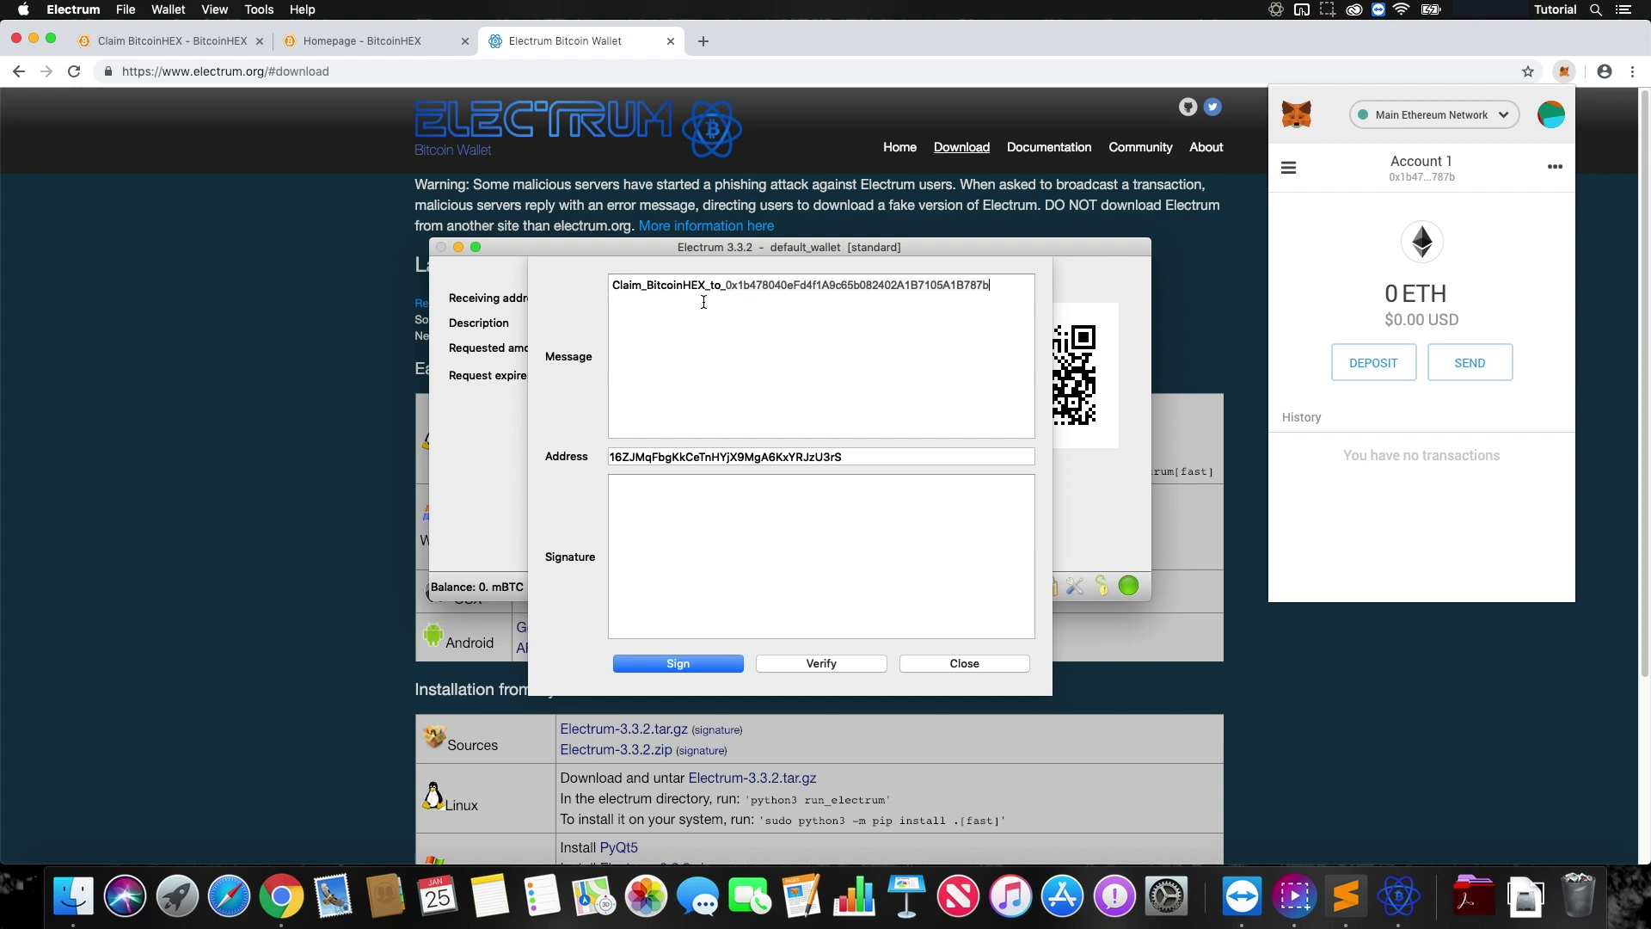
click(680, 665)
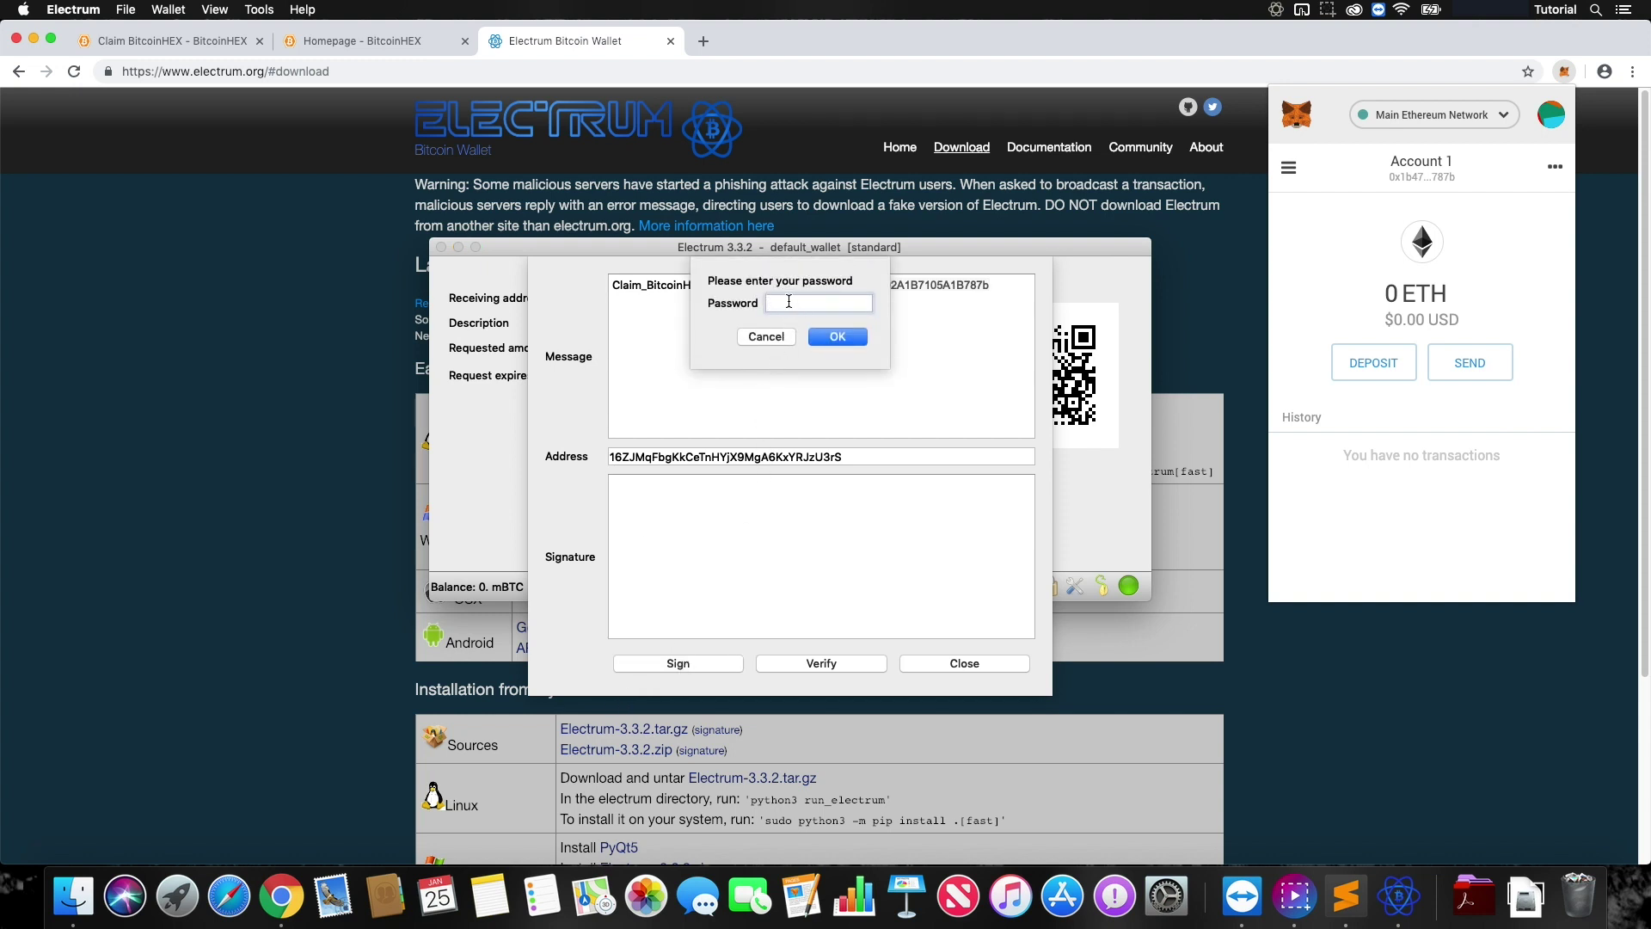
text(••••••••)
key(Return)
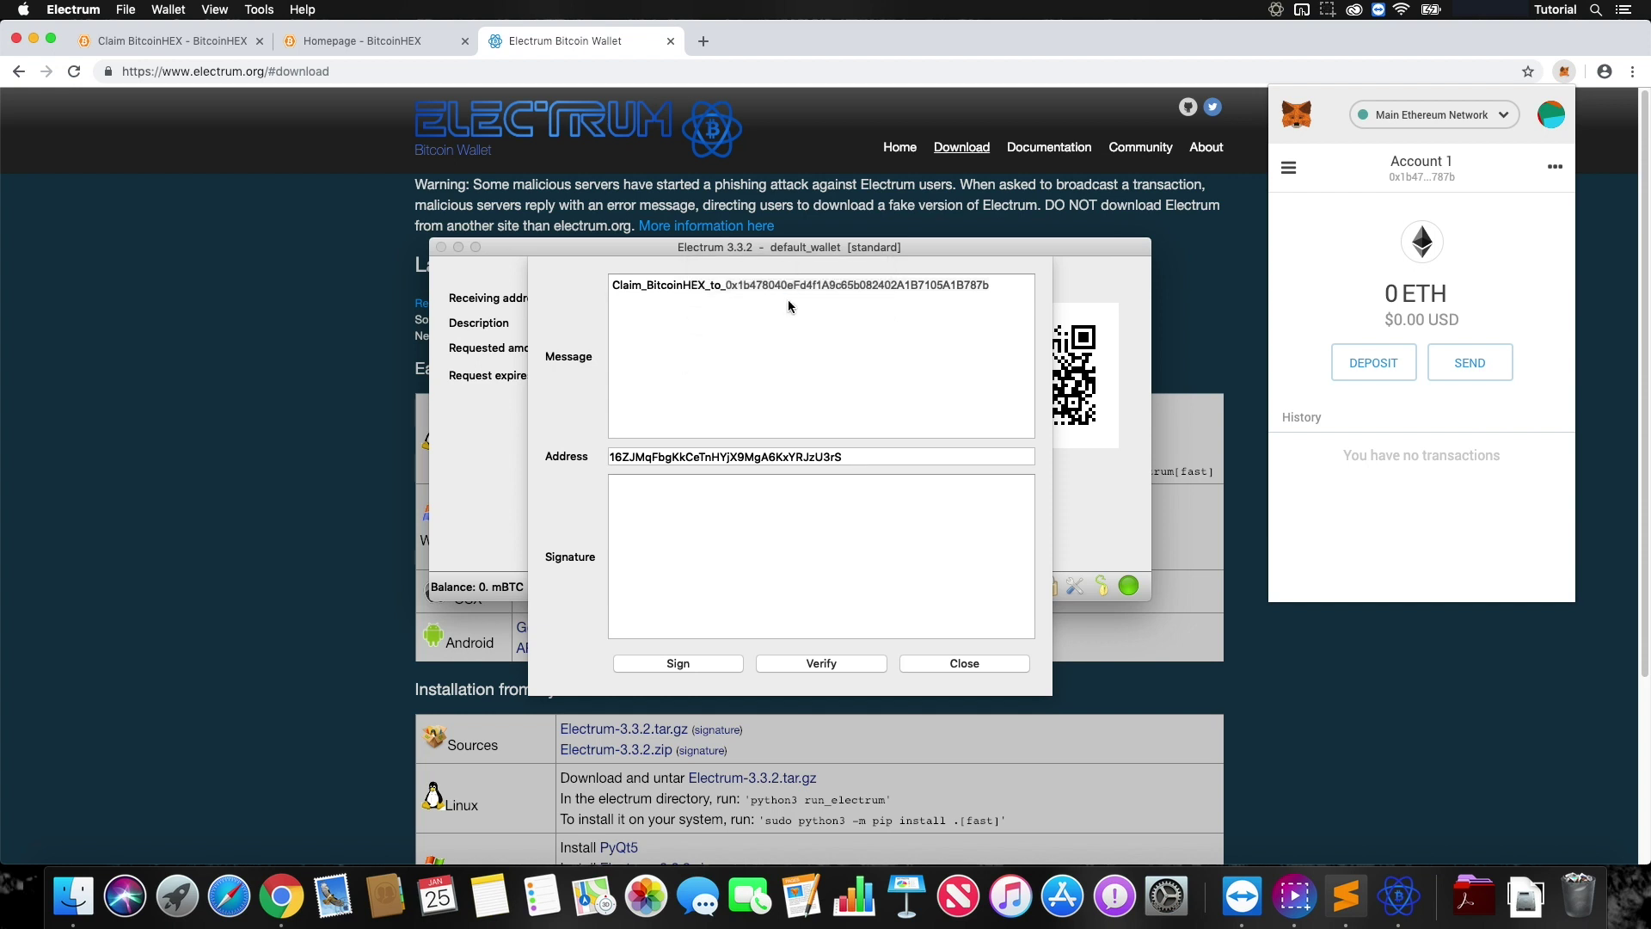
Select the signature and confirm it verifies against the original message
click(613, 483)
drag(613, 483, 999, 501)
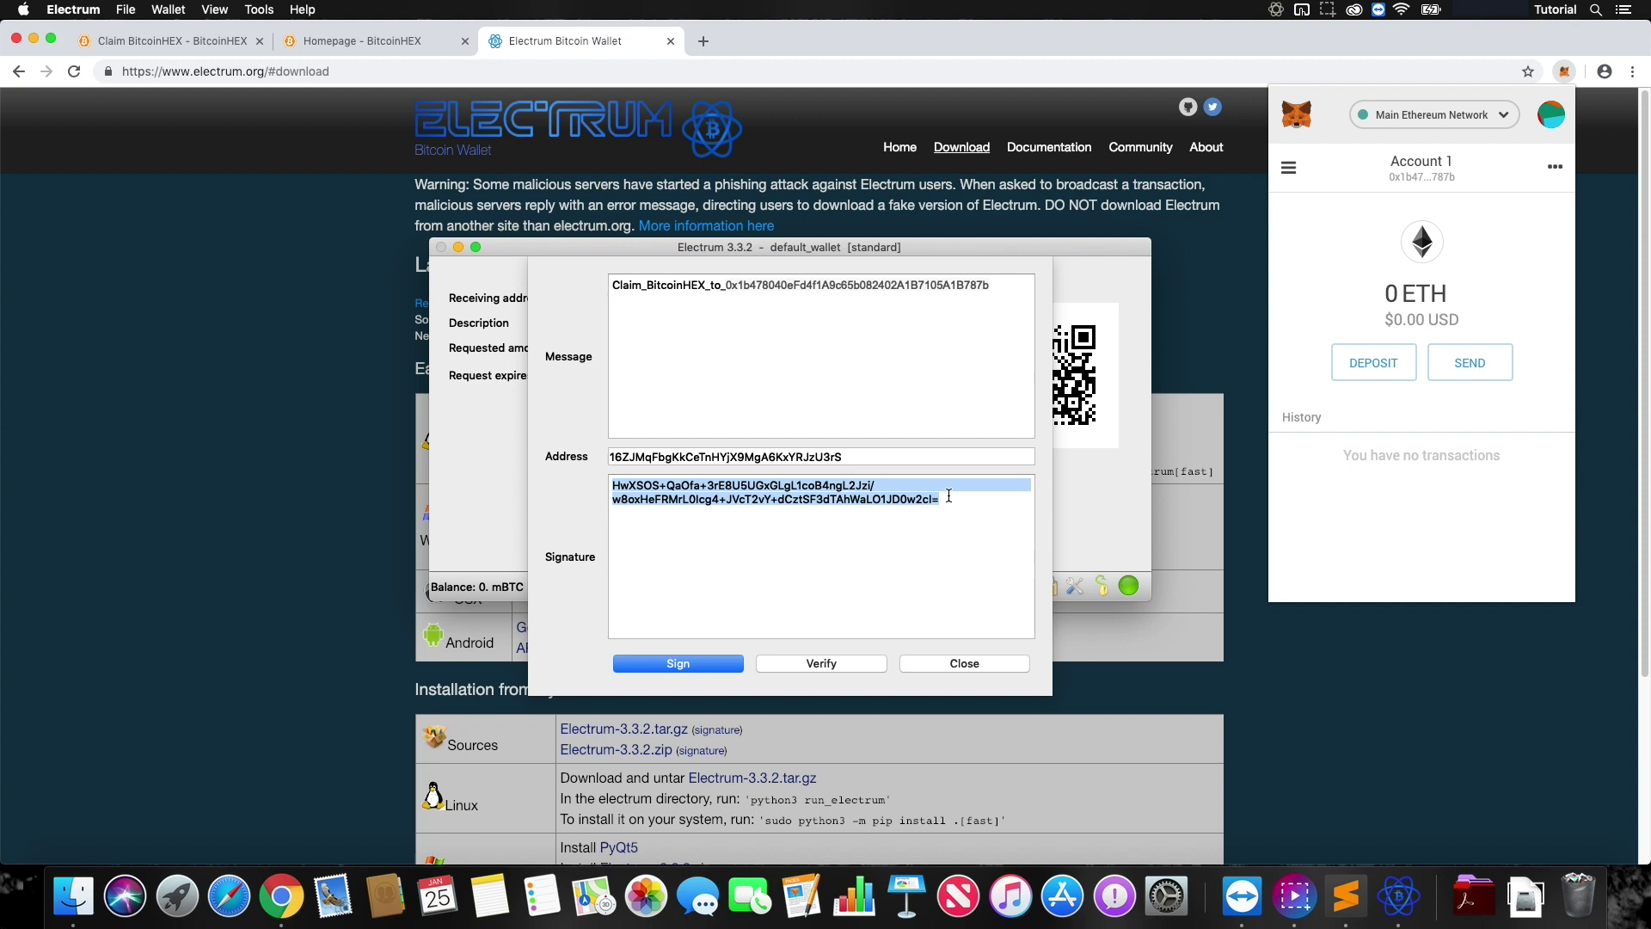
click(844, 663)
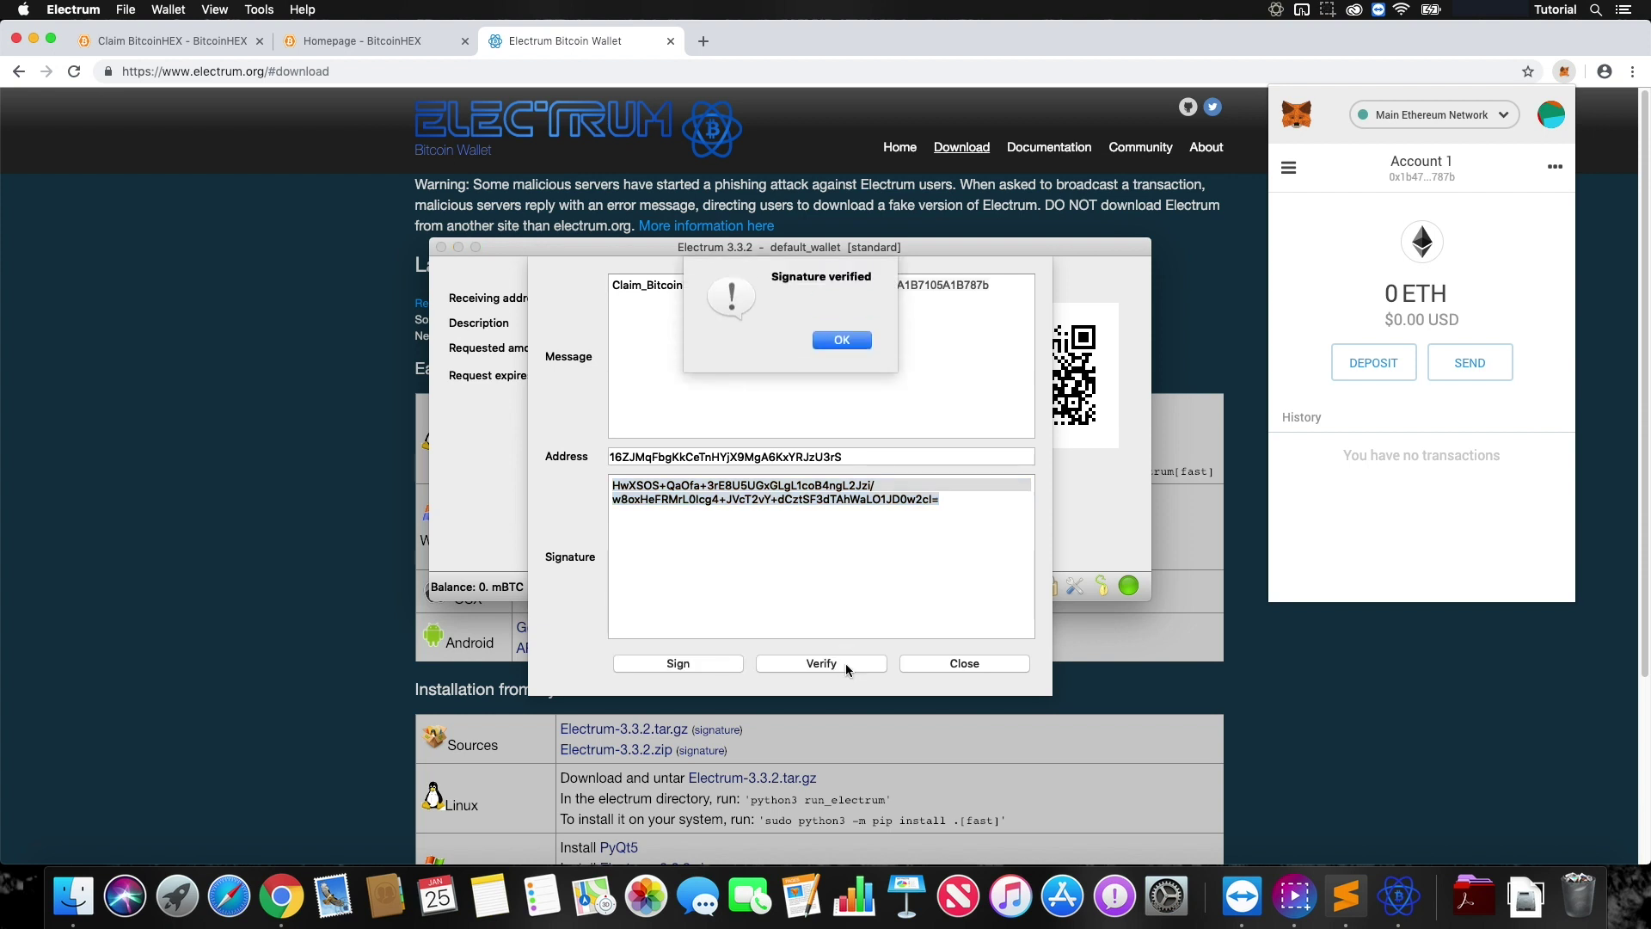
click(839, 341)
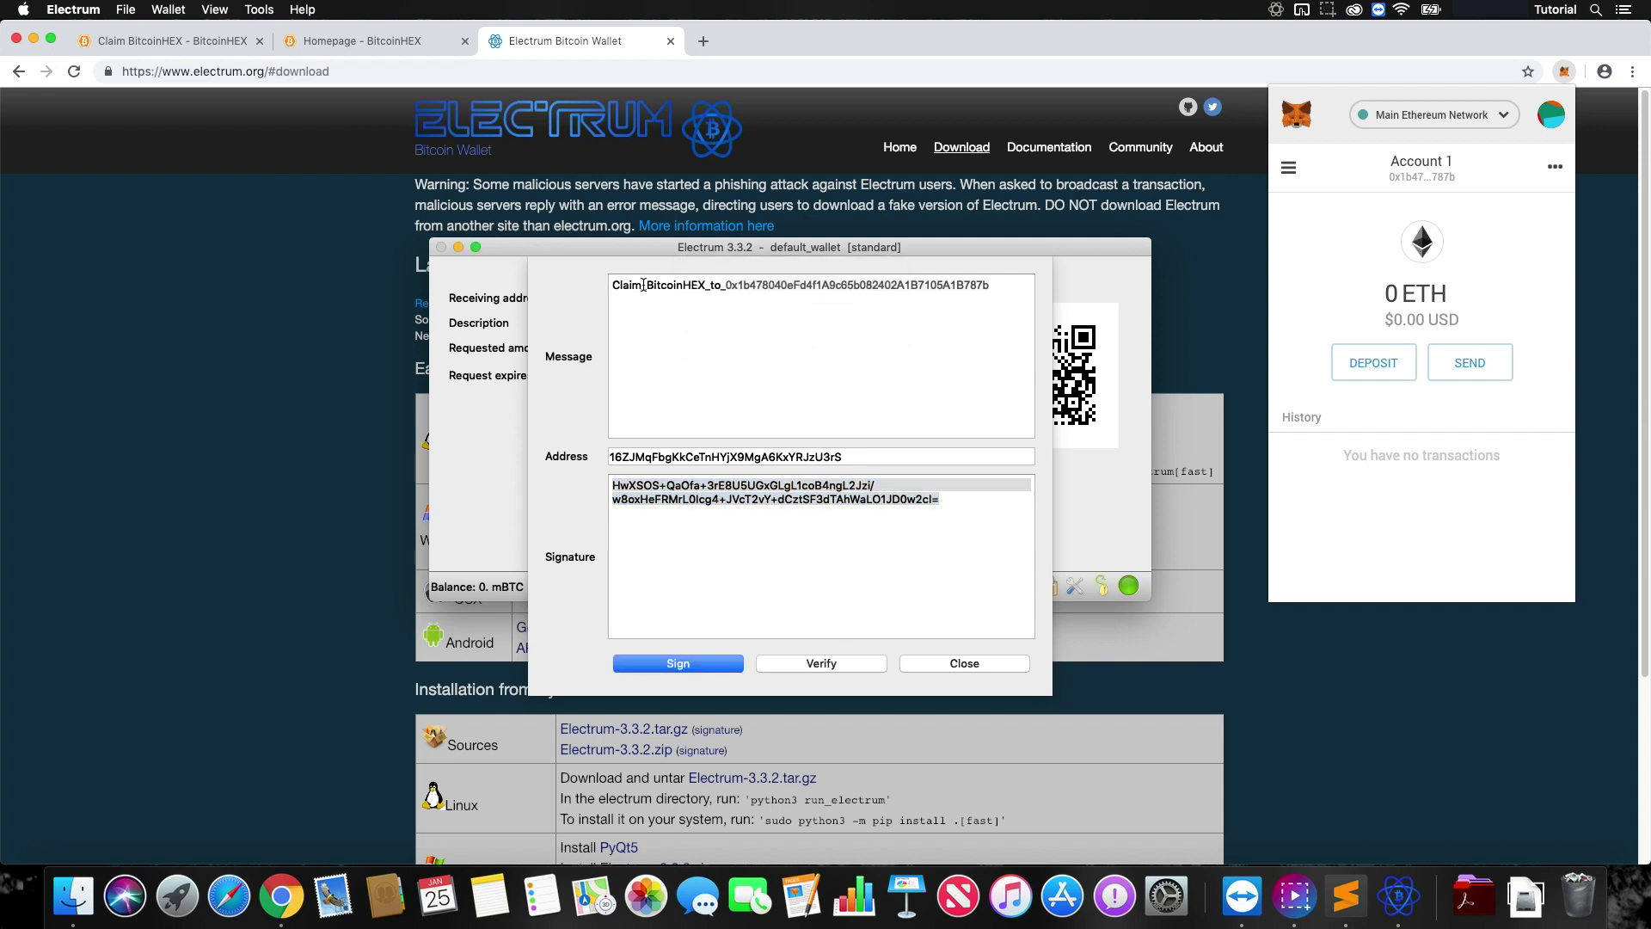
Show that 'aasd' added to the message gives Wrong signature, restore it, re-verify, reselect the signature
text(aasd)
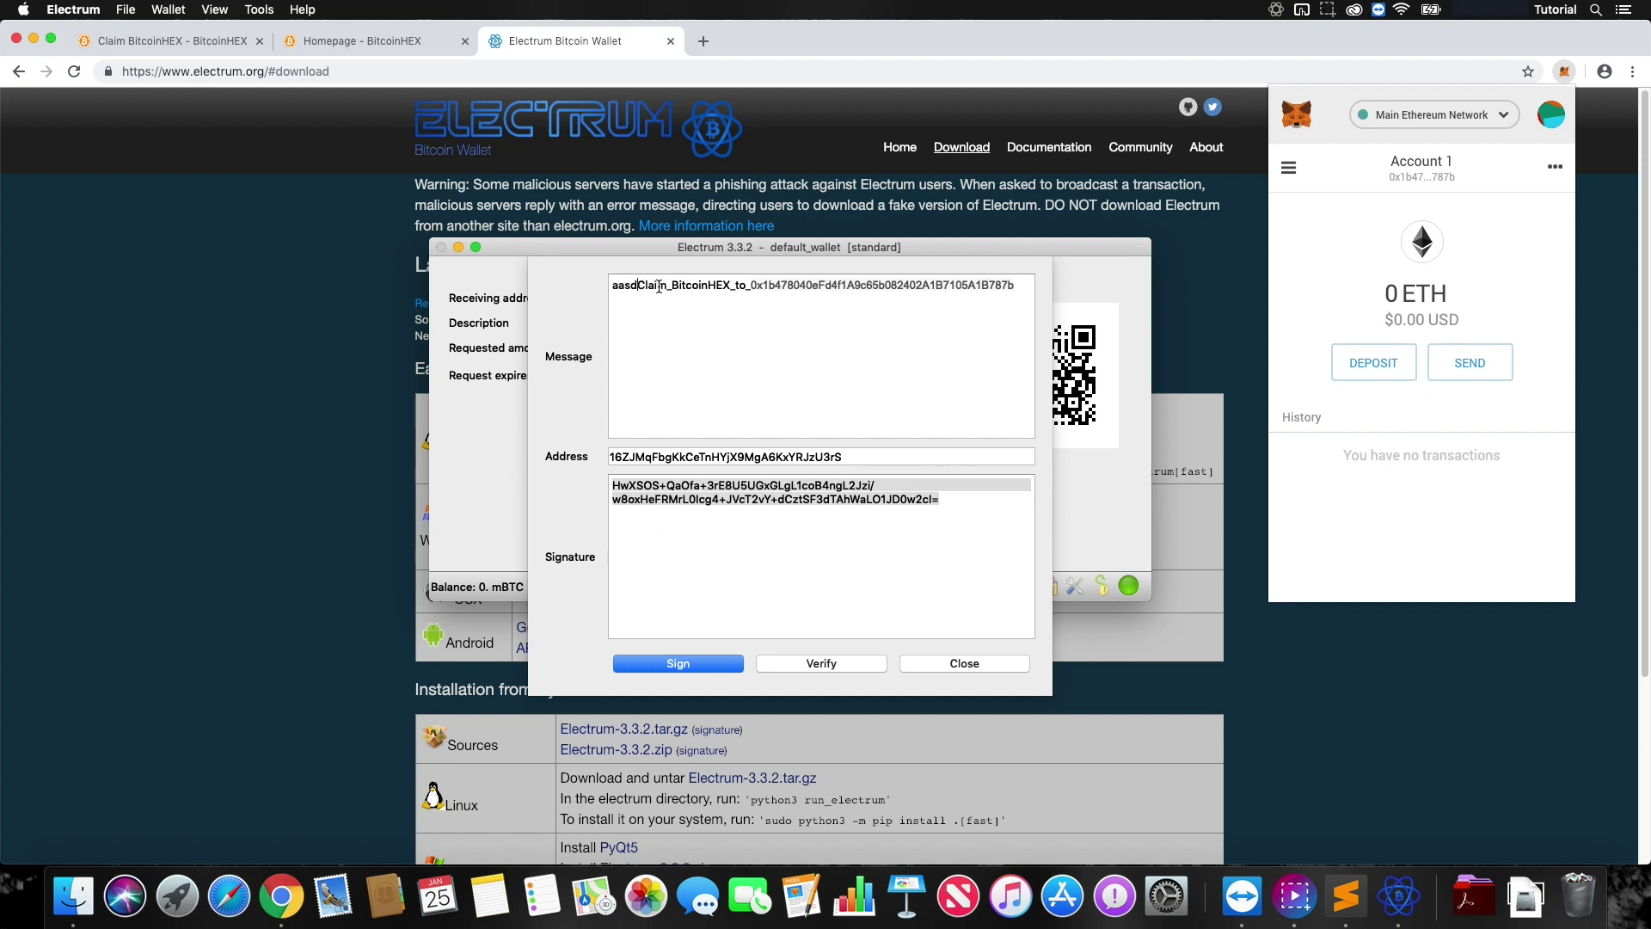
click(830, 664)
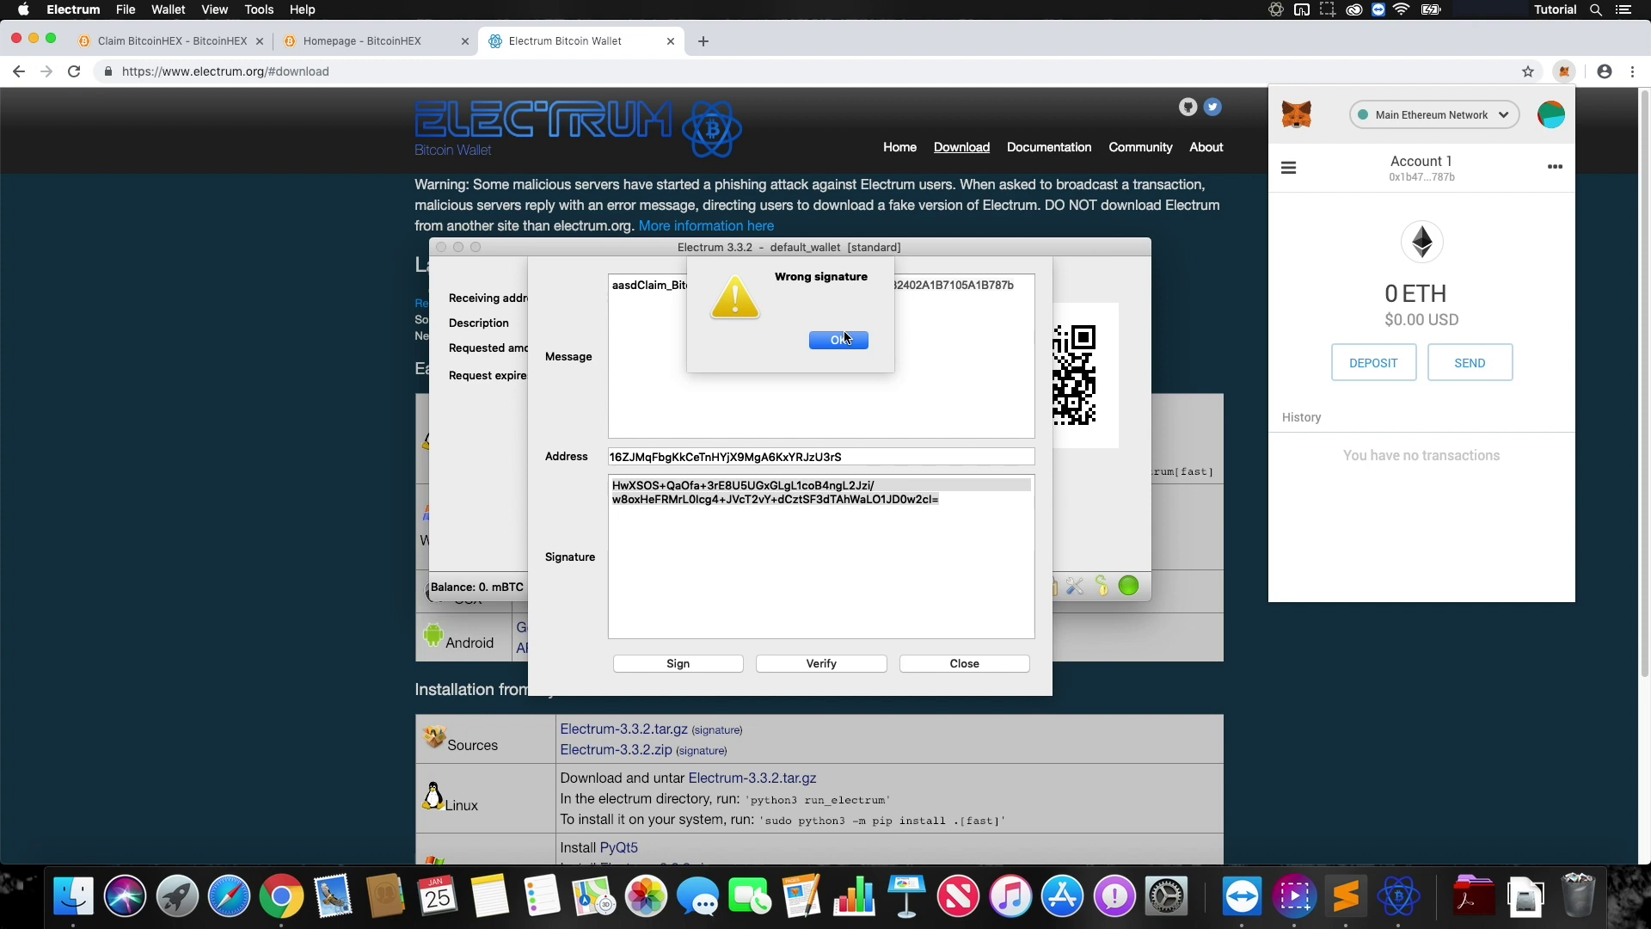
click(839, 340)
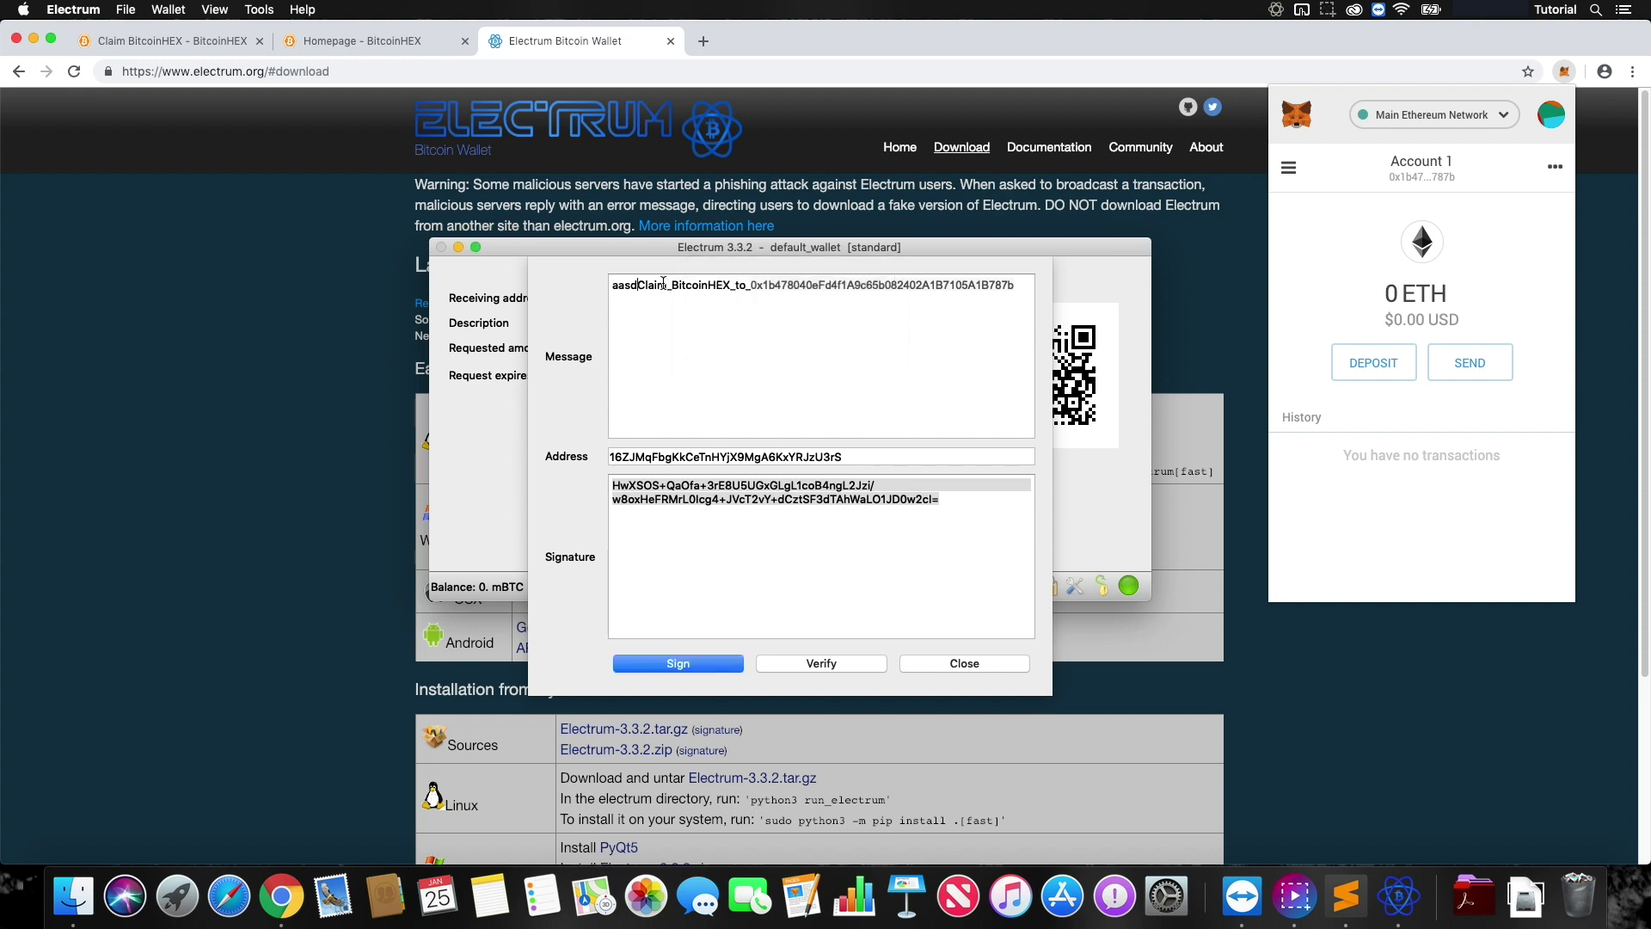
key(BackSpace)
key(BackSpace)
key(BackSpace)
key(BackSpace)
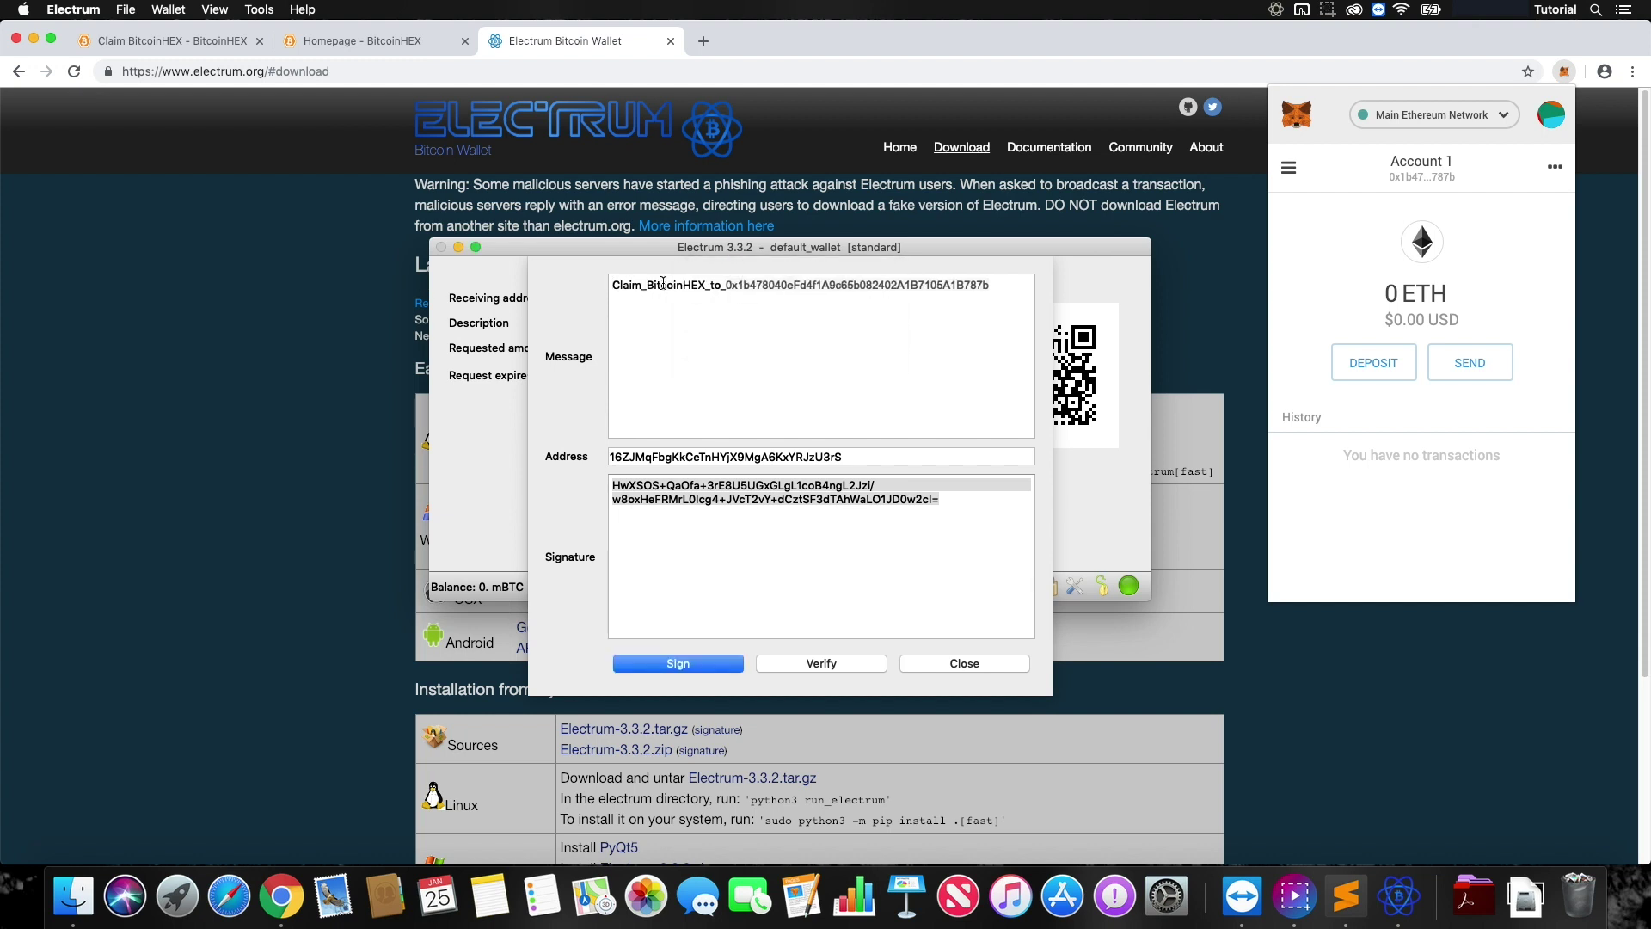
click(846, 665)
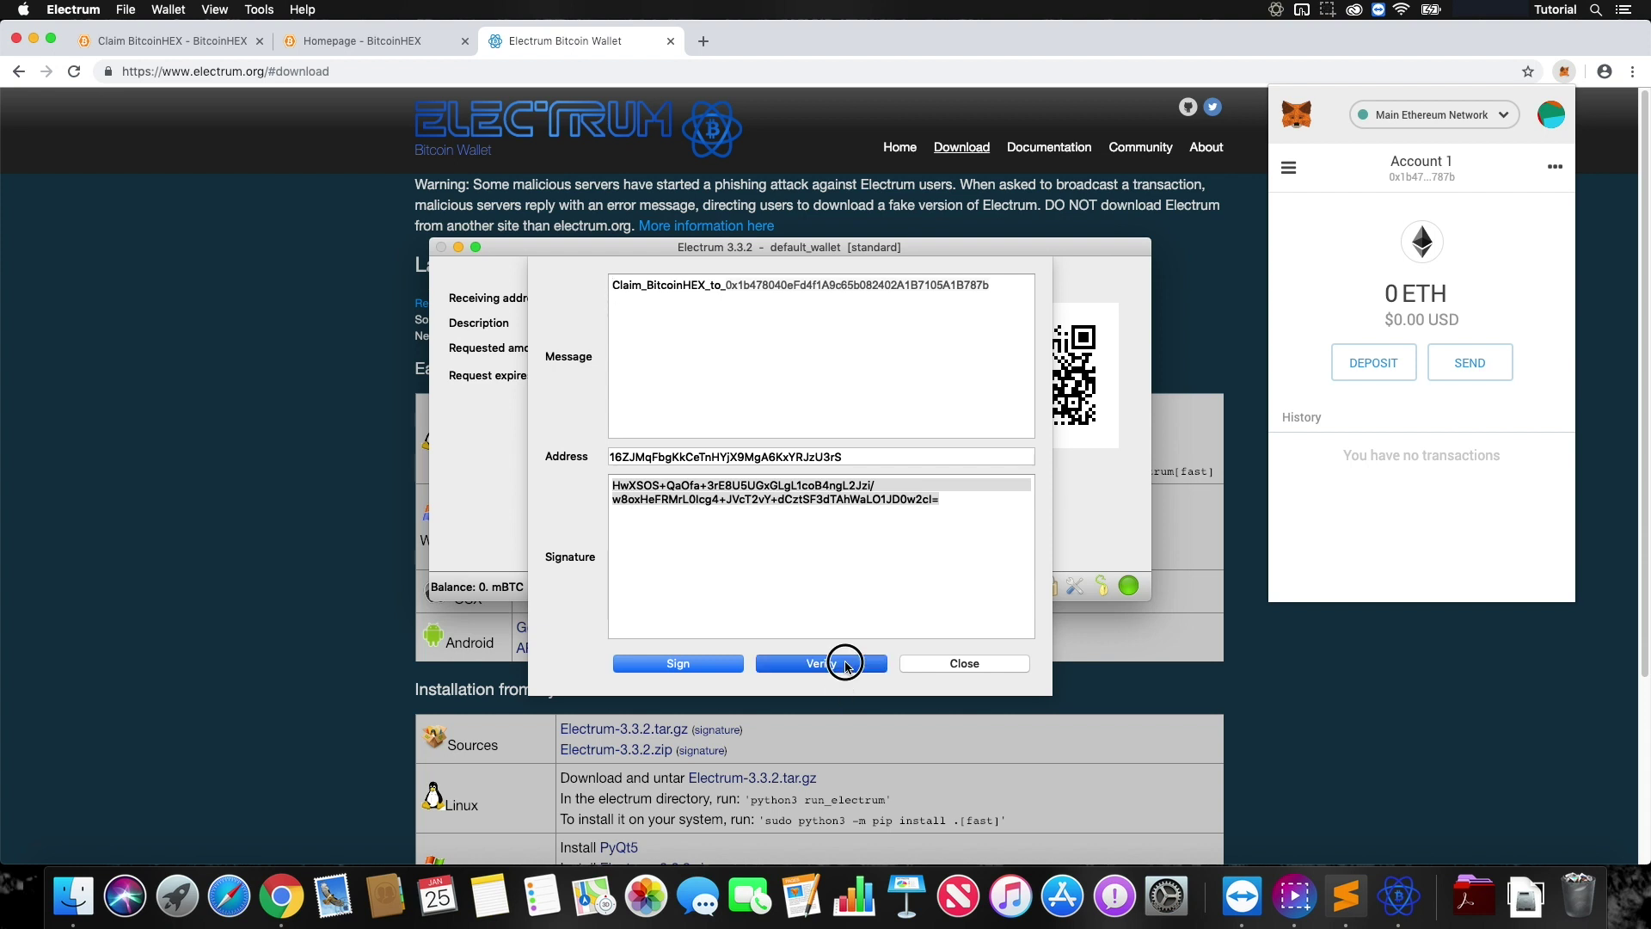
click(845, 341)
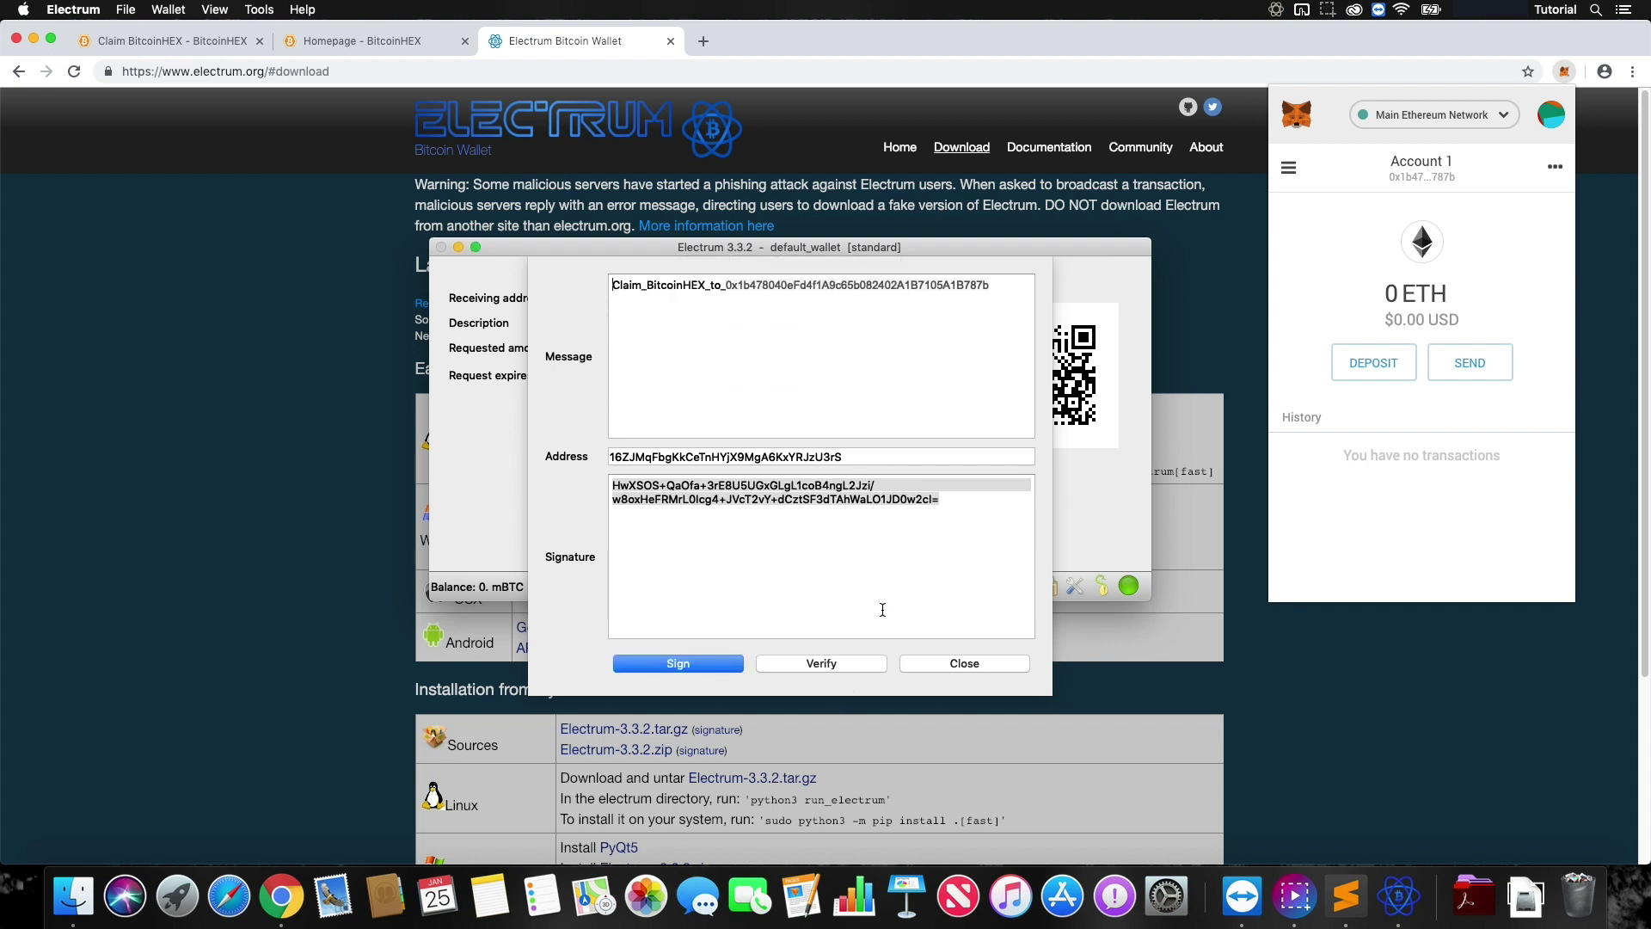
drag(940, 499, 575, 480)
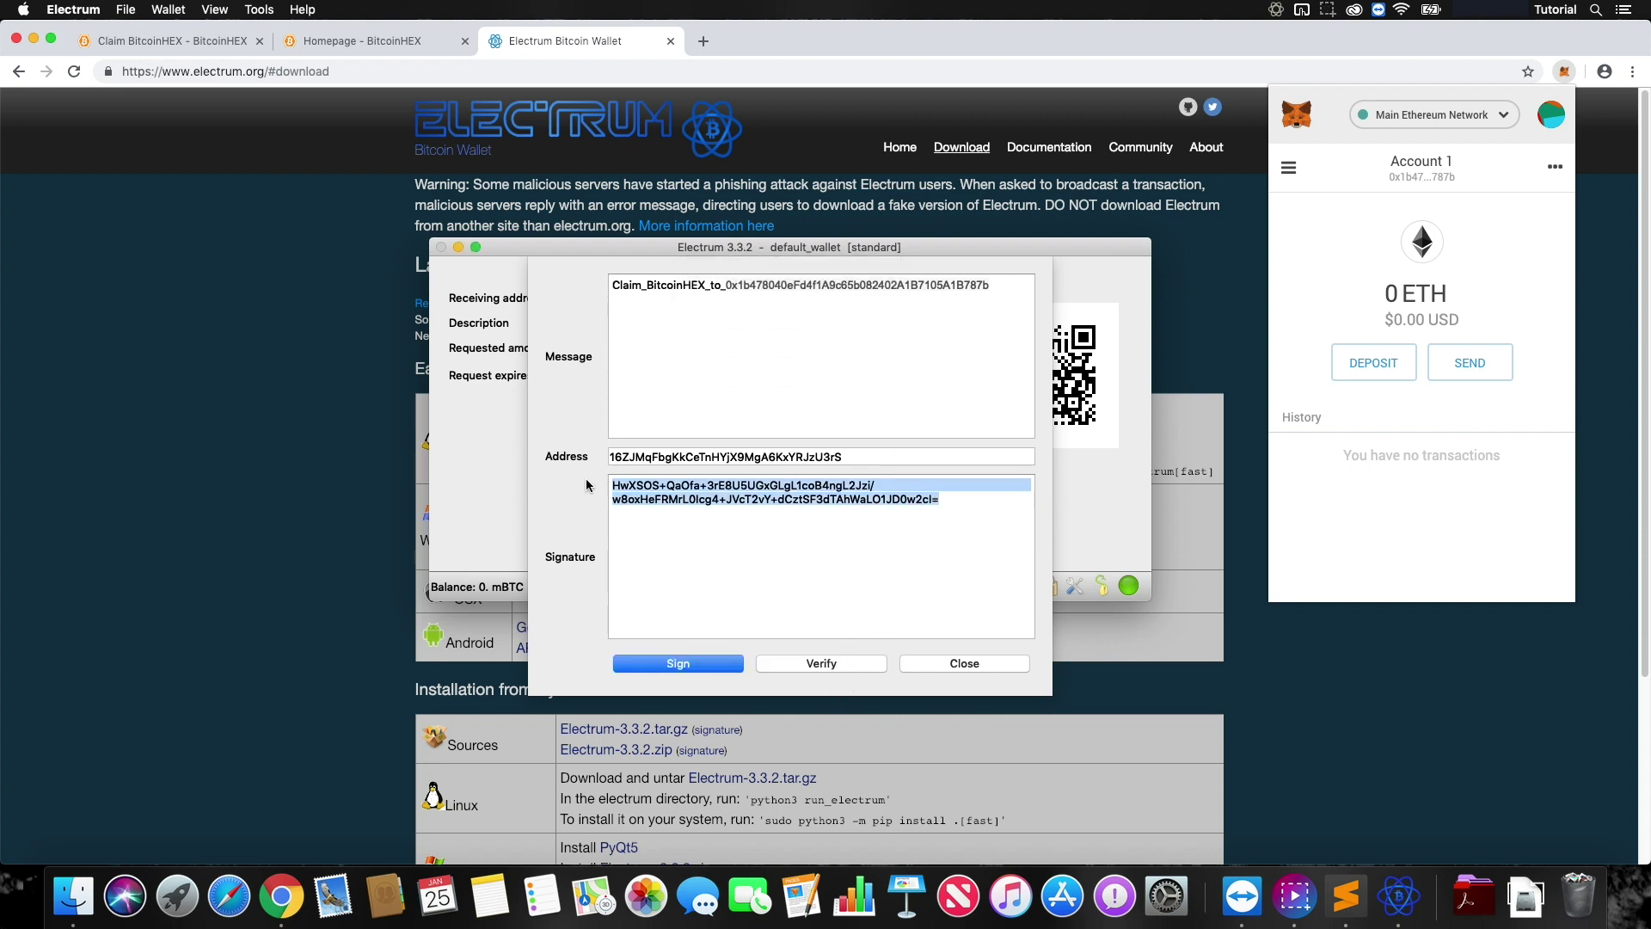
Paste the Electrum signature into the Claim BitcoinHEX form's signed message box
click(203, 41)
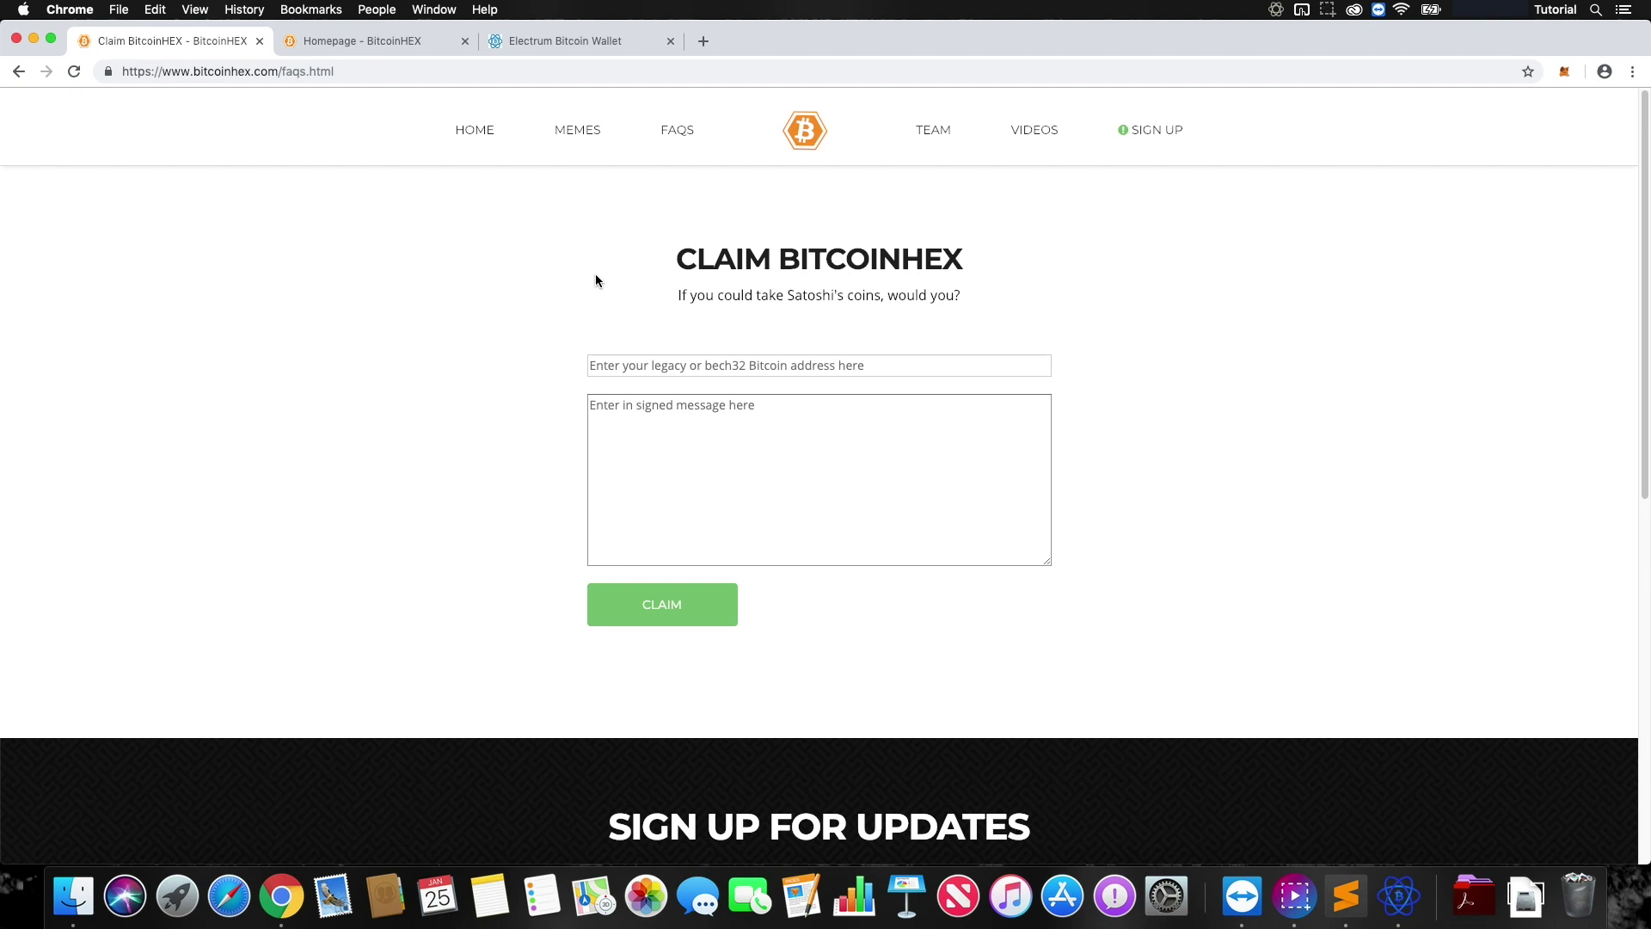
click(722, 455)
text(HwXSOS+QaOfa+3rE8U5UGxGLgL1coB4ngL2Jzi/w8oxHeFRMrL0Icg4+JVcT2vY+dCztSF3dTAhWaLO1JD0w2cI=)
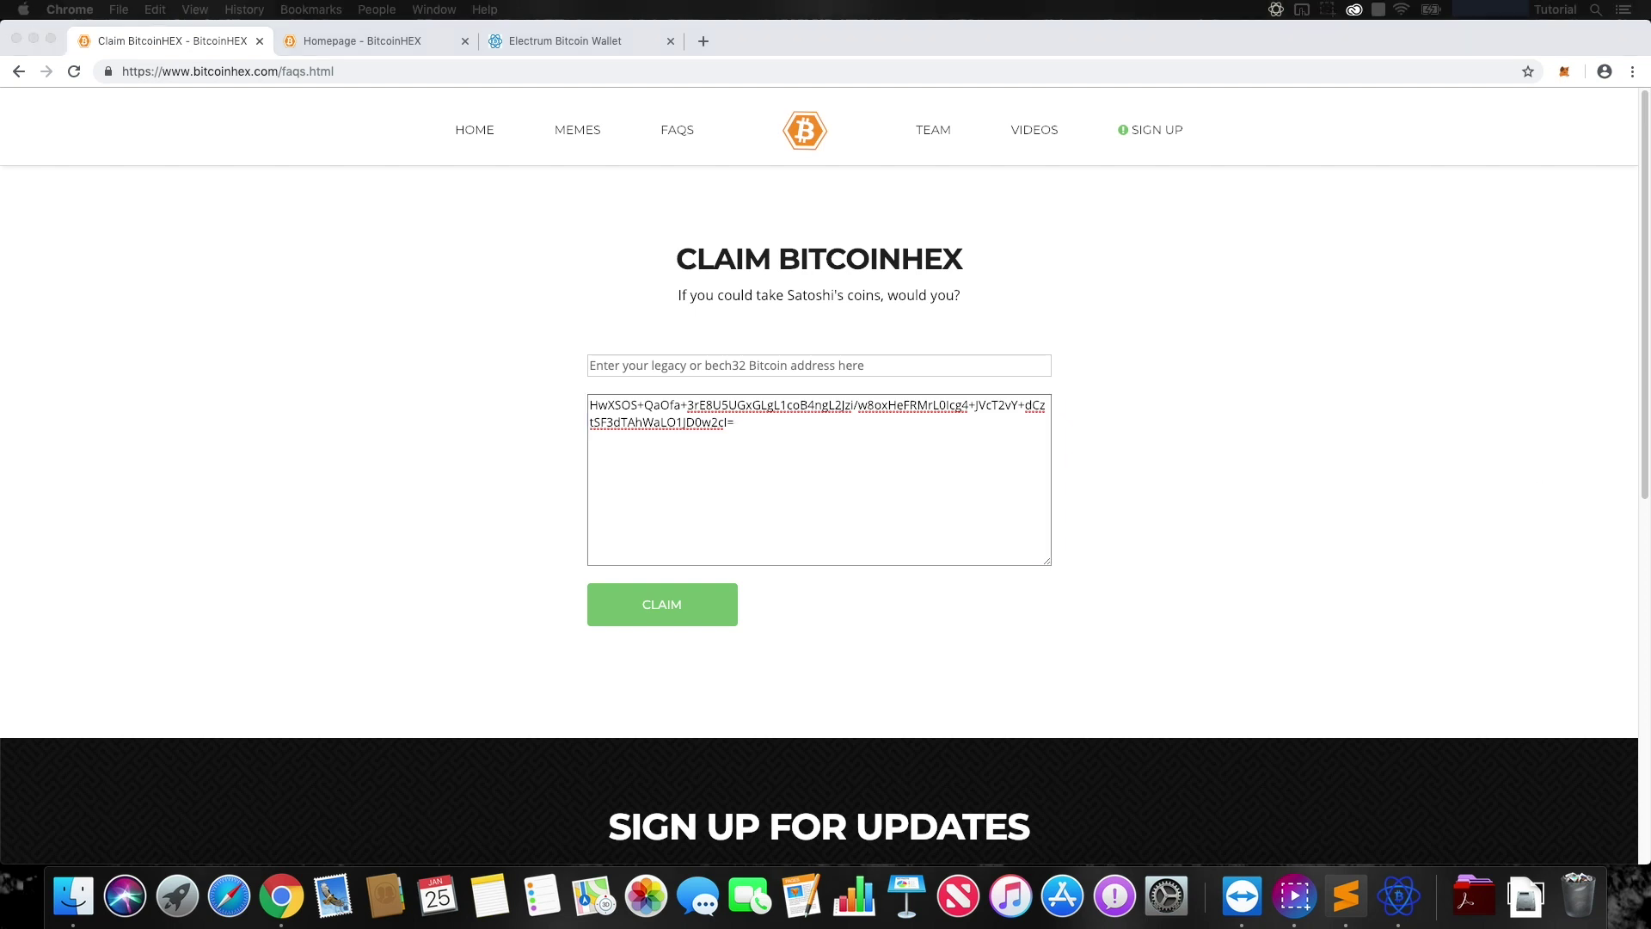
Copy the signing Bitcoin address from Electrum into the form's address field
click(1398, 896)
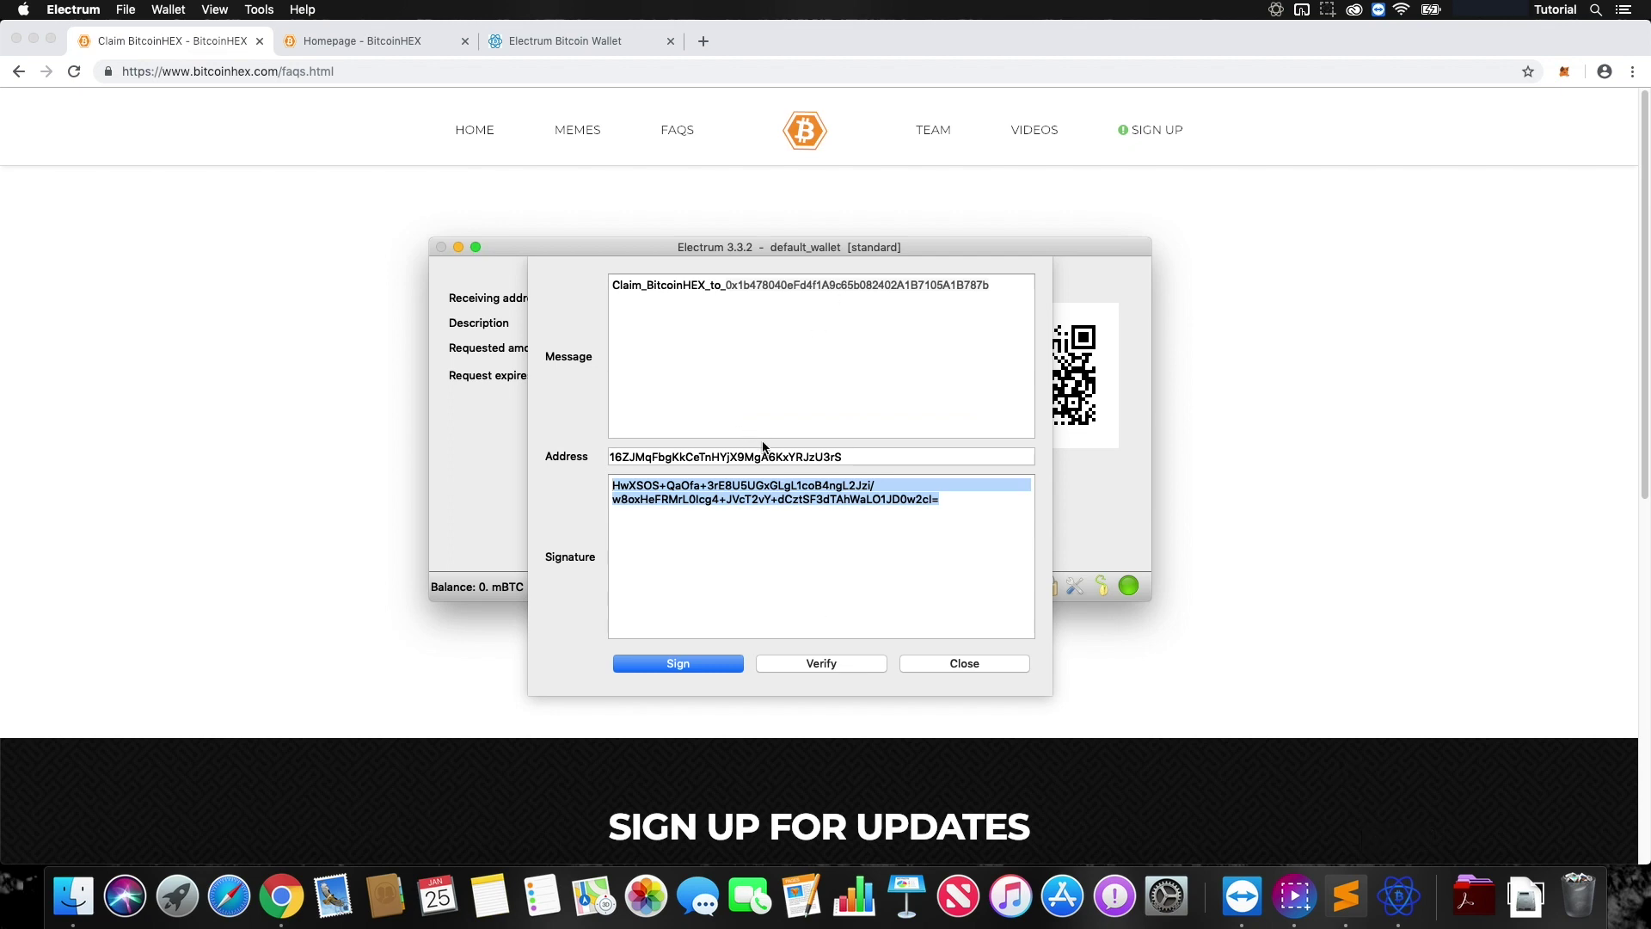
double_click(856, 456)
key(super+c)
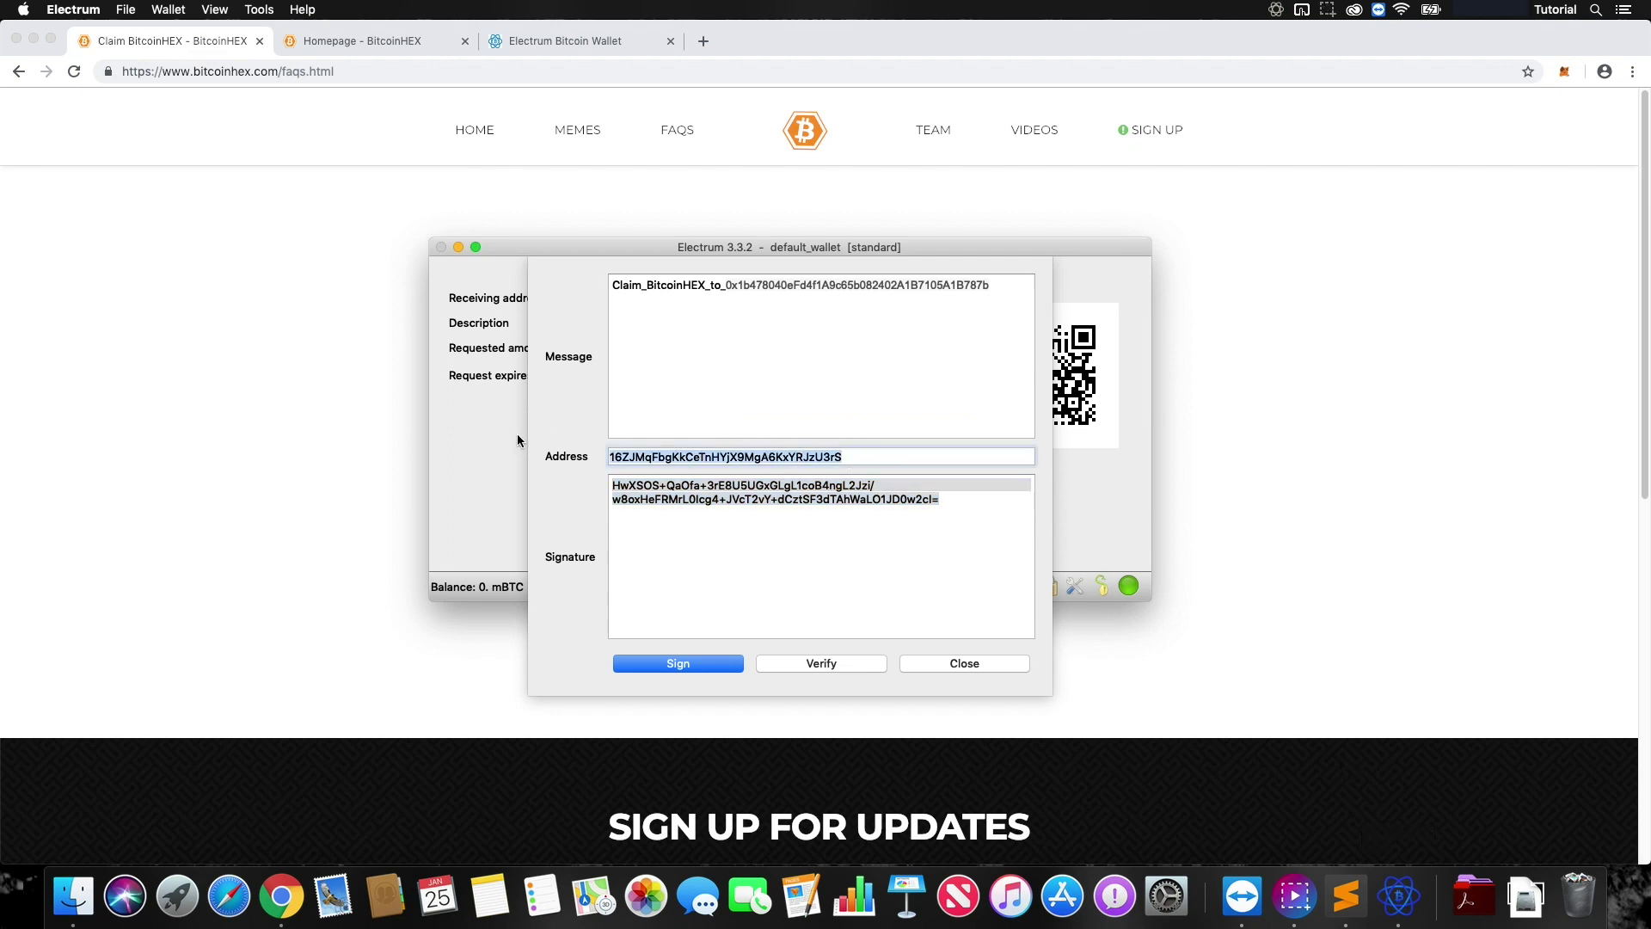
click(400, 383)
click(703, 375)
key(super+v)
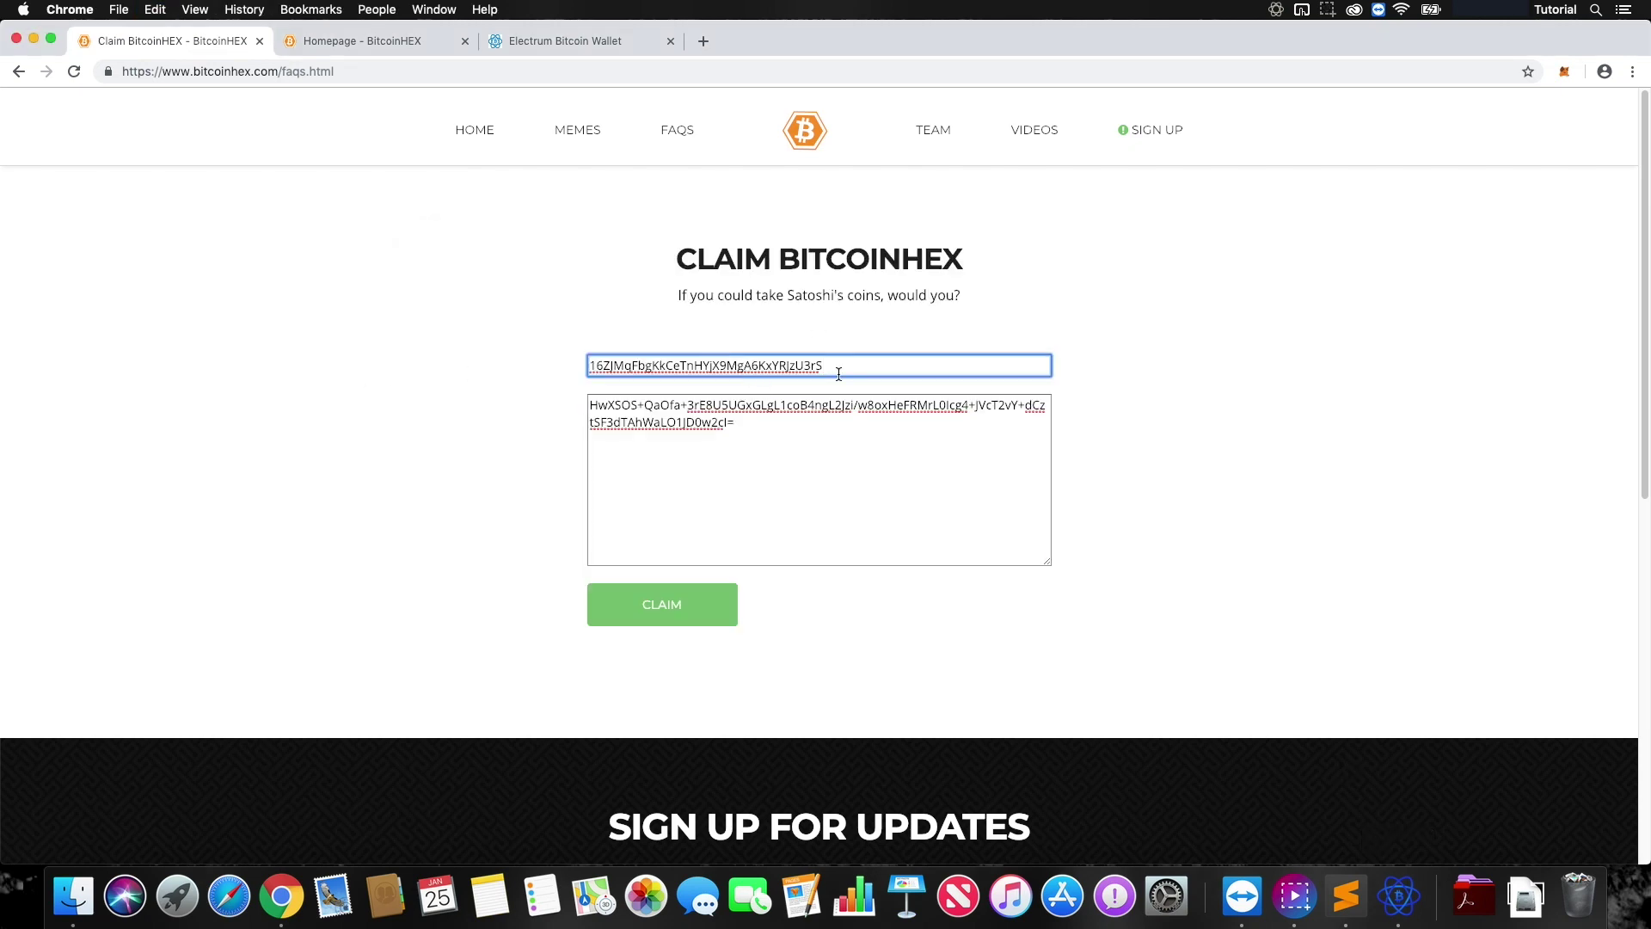